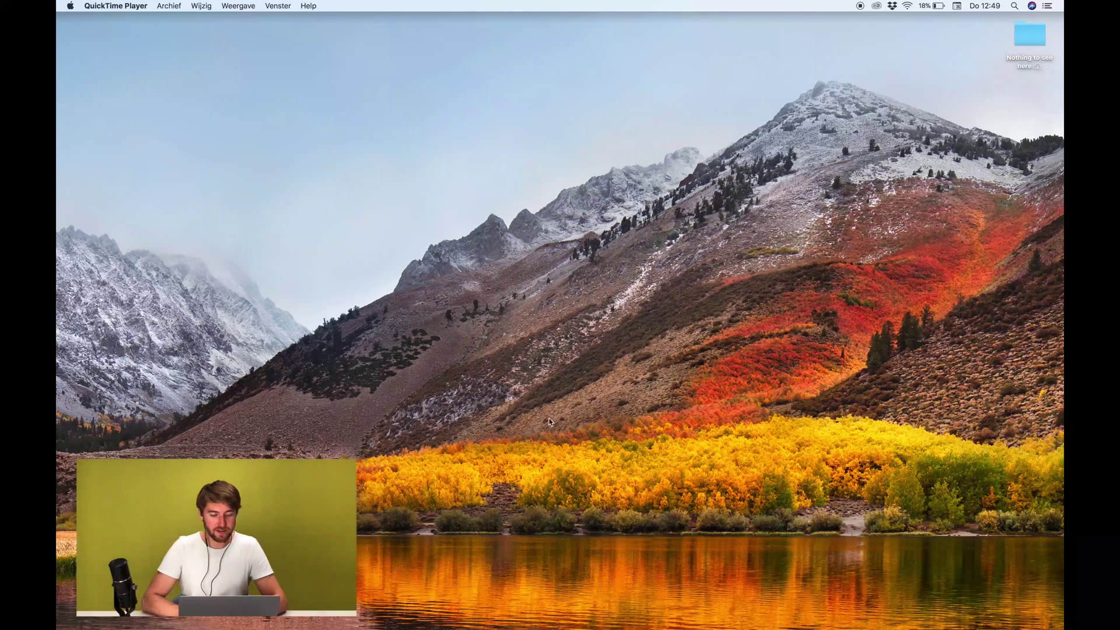
Step: Switch to Safari and open the aryzon.com website
mouse_move(499, 627)
left_click(305, 623)
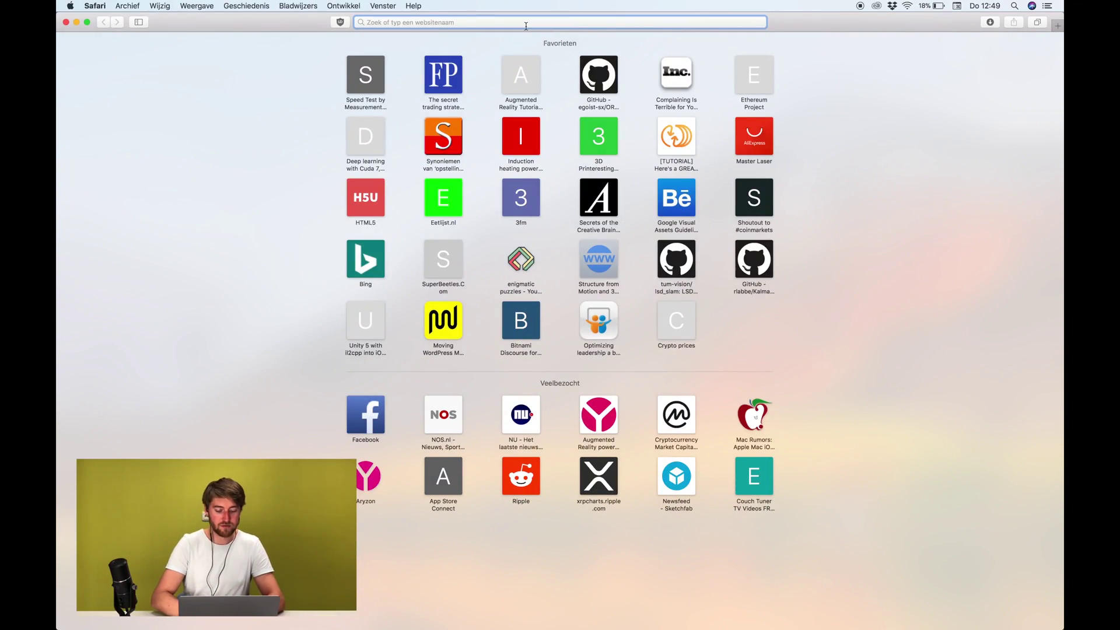
type("aryzon.com")
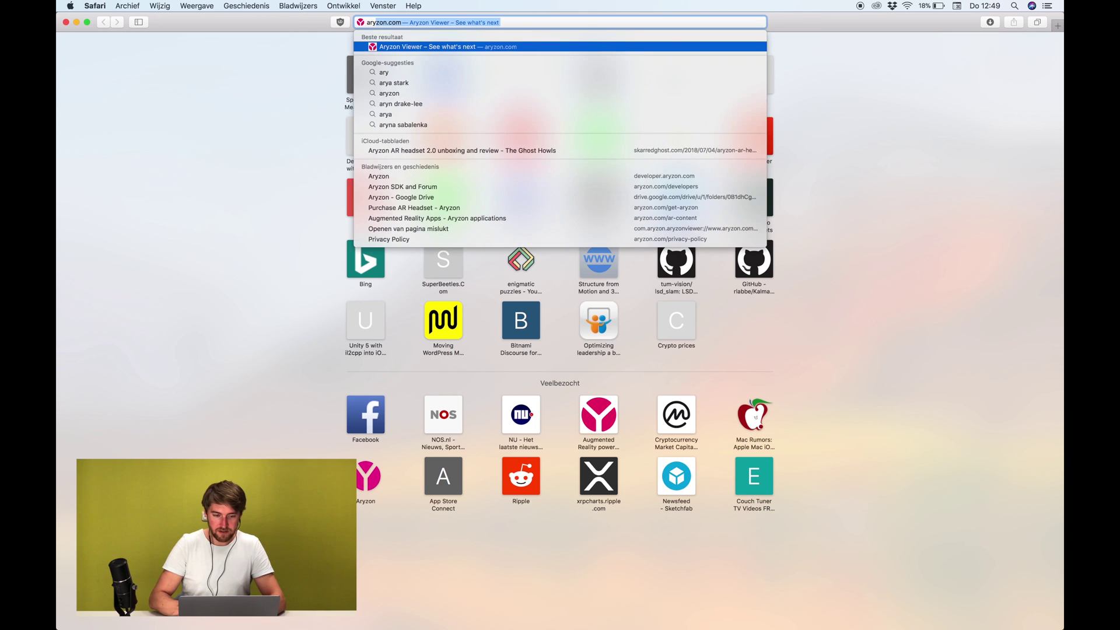
key("Return")
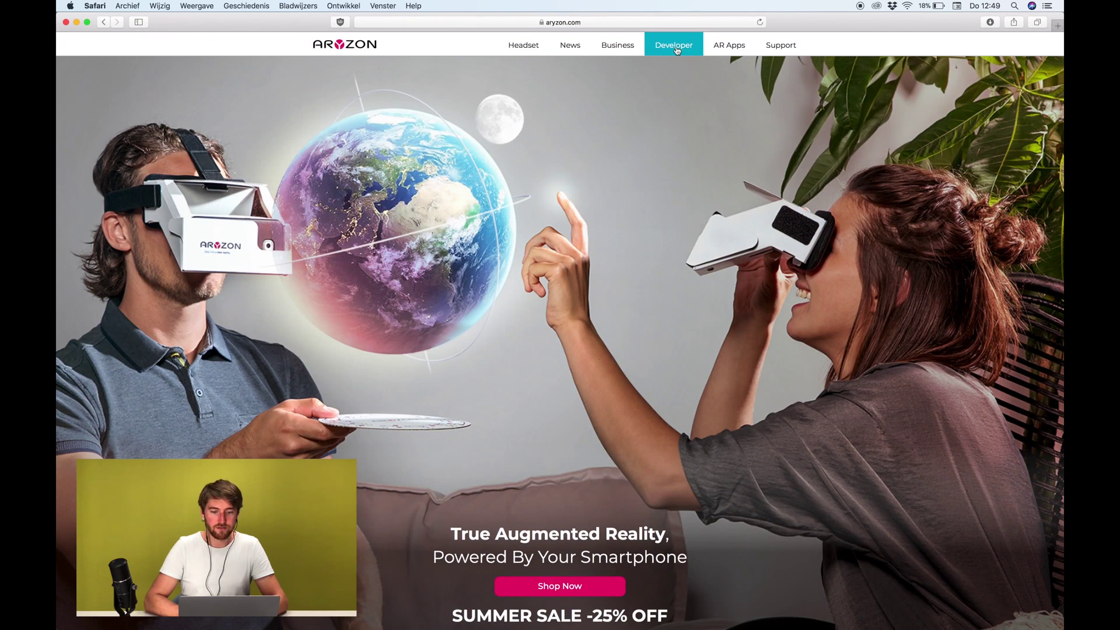
Step: Download Aryzon SDK.zip through the Download SDK link in the site's developer section
left_click(680, 46)
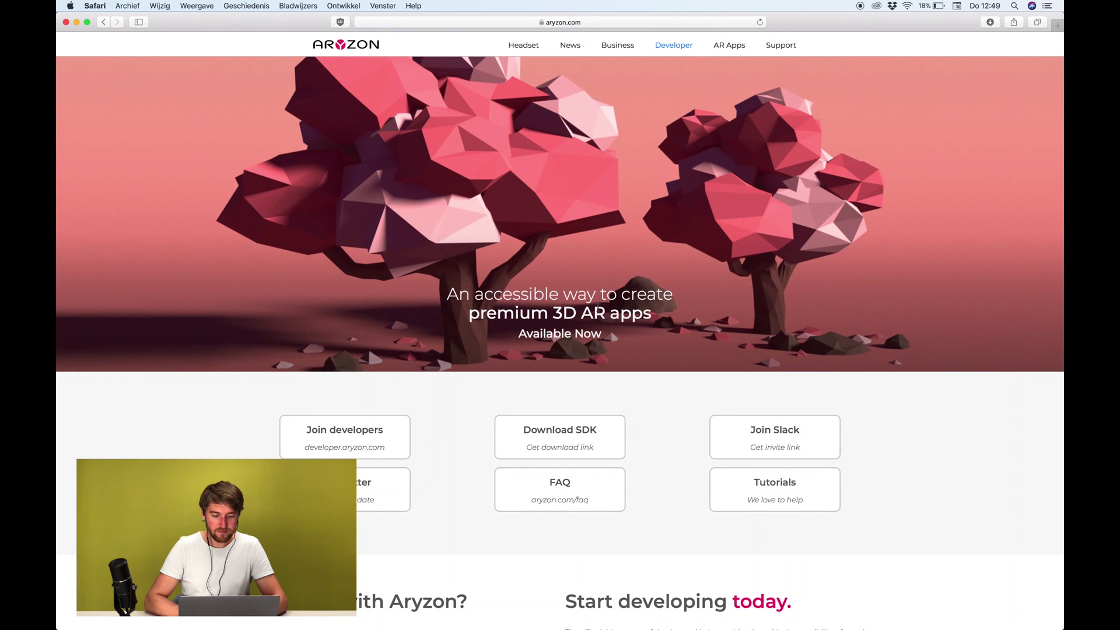
left_click(557, 431)
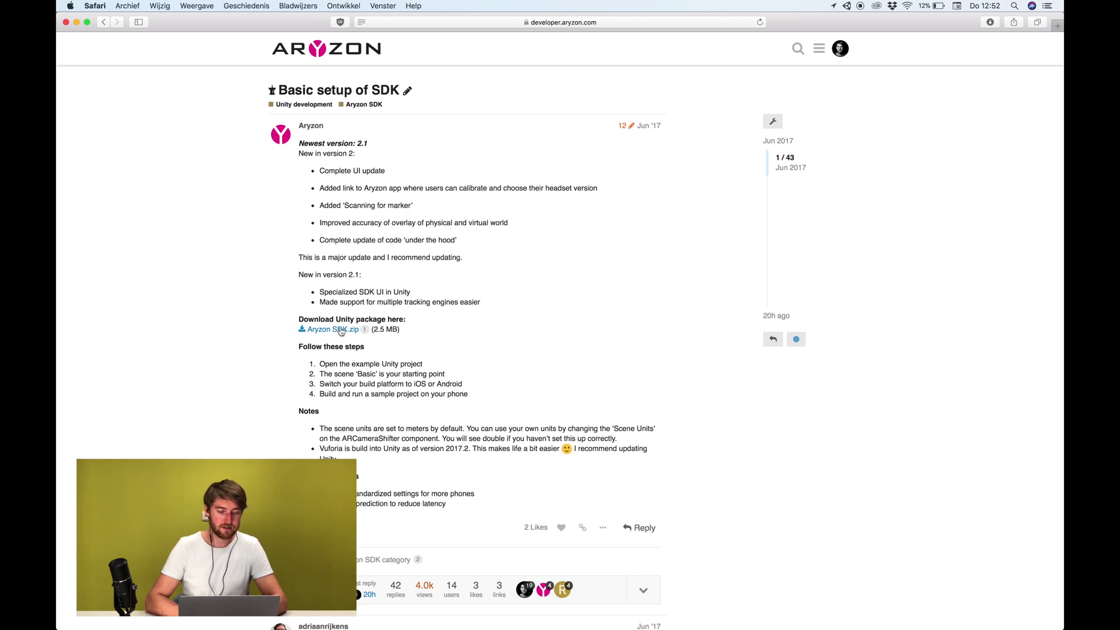
left_click(341, 330)
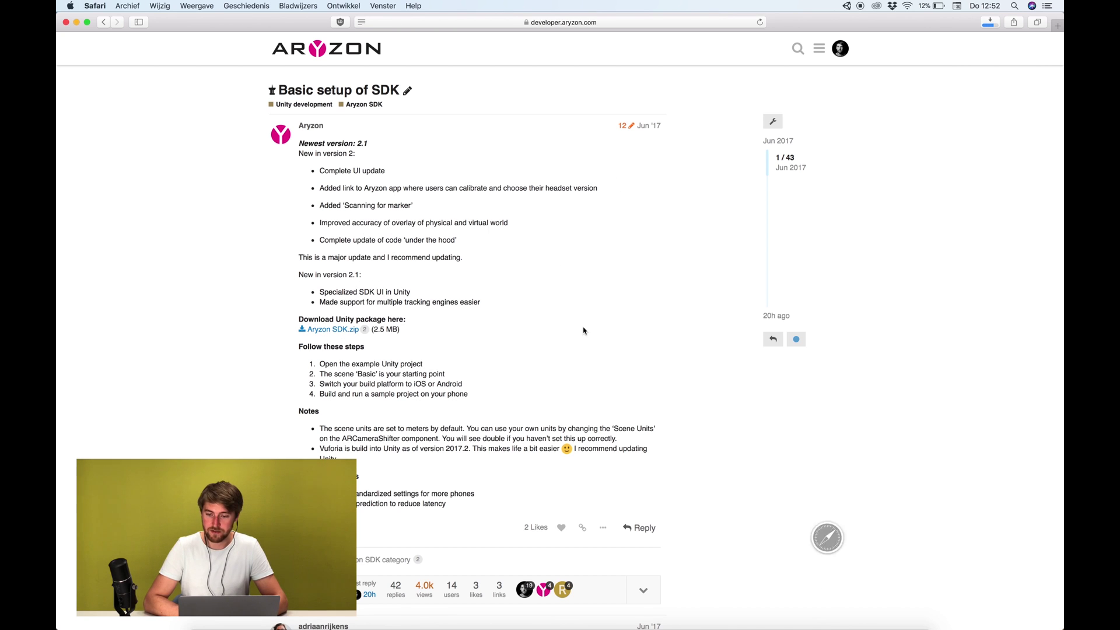
Step: Switch to the open Unity project and import all contents of the downloaded Aryzon.unitypackage
mouse_move(816, 616)
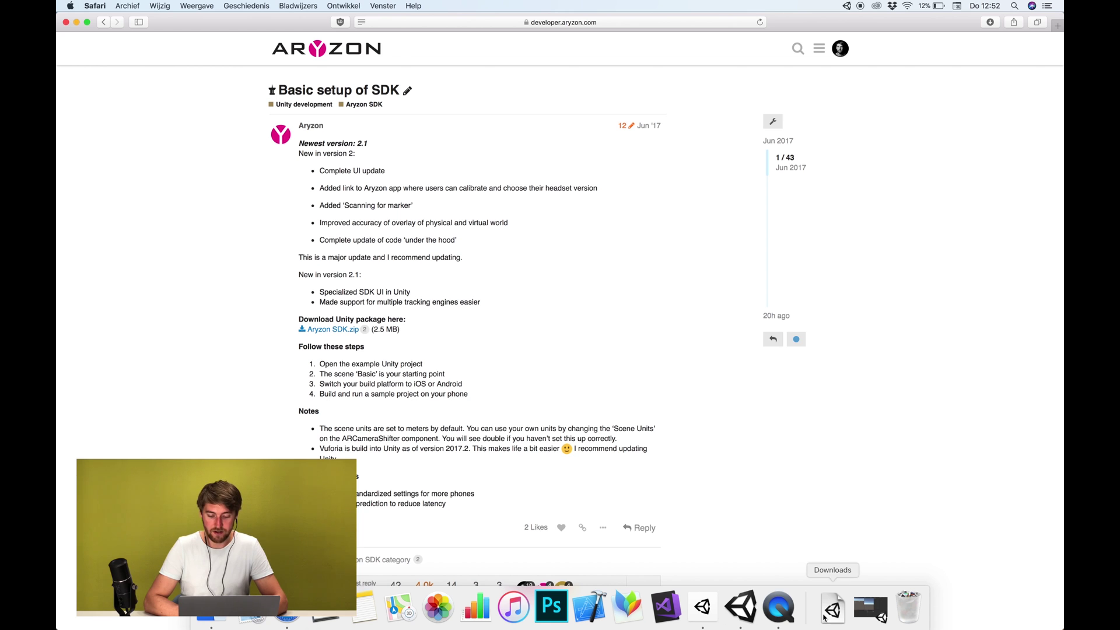
left_click(870, 609)
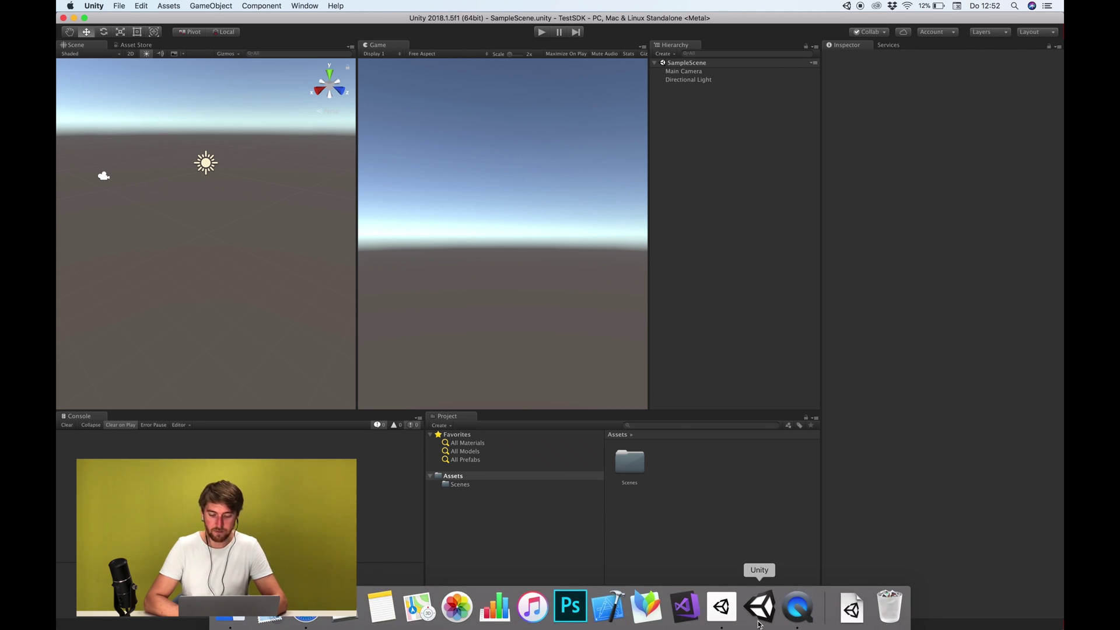
left_click(851, 608)
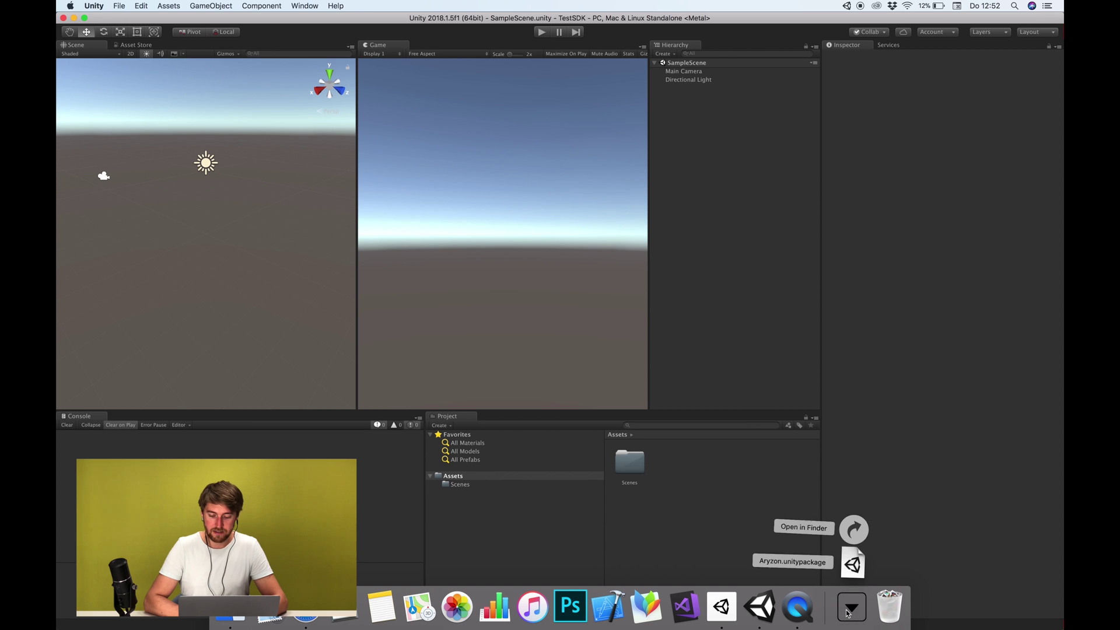
left_click(852, 569)
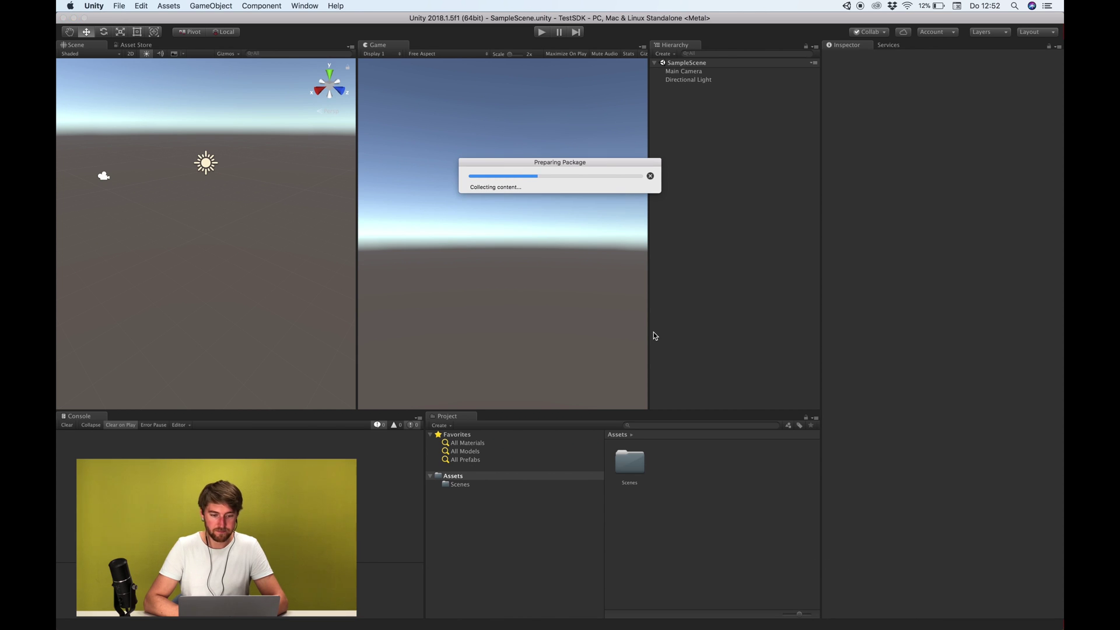
left_click(634, 426)
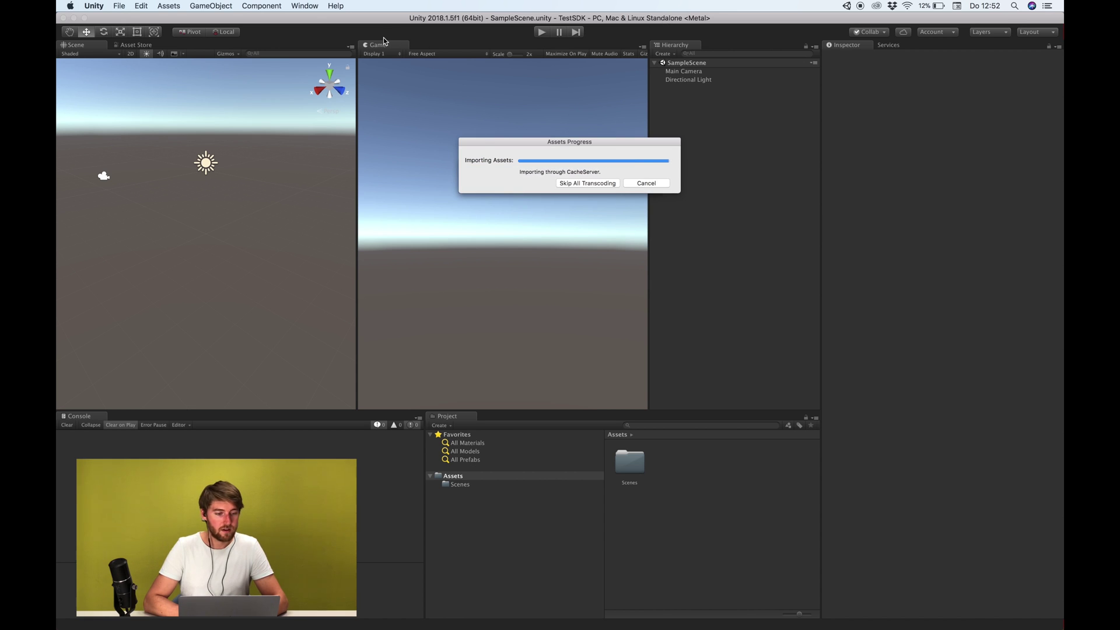
Step: Switch the project's build platform to iOS and close the build settings
left_click(124, 6)
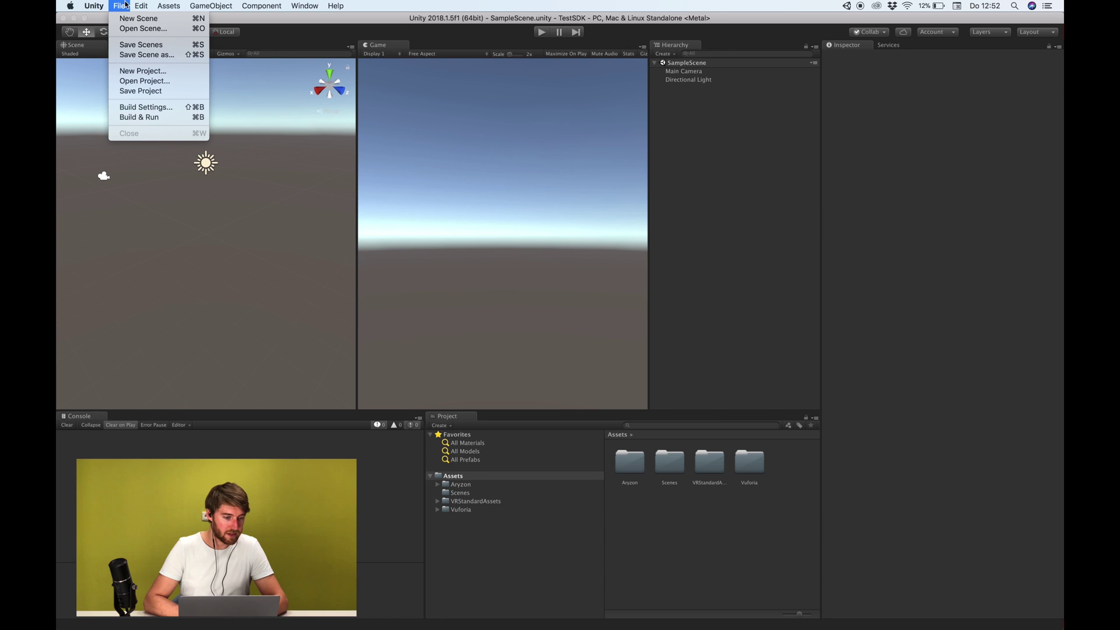
left_click(143, 108)
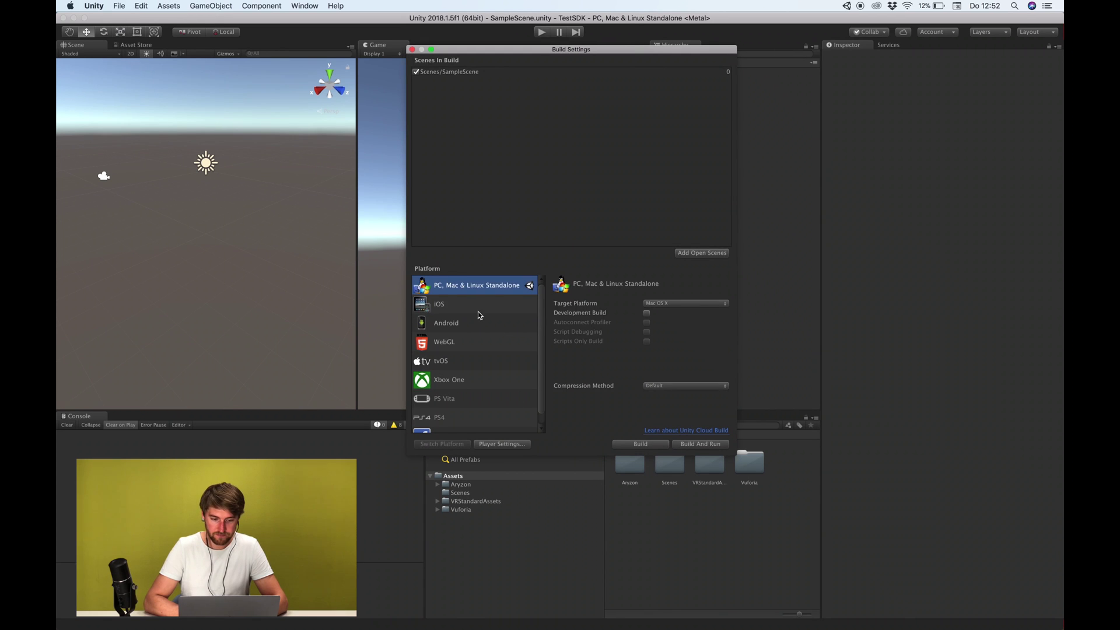
left_click(485, 307)
left_click(447, 443)
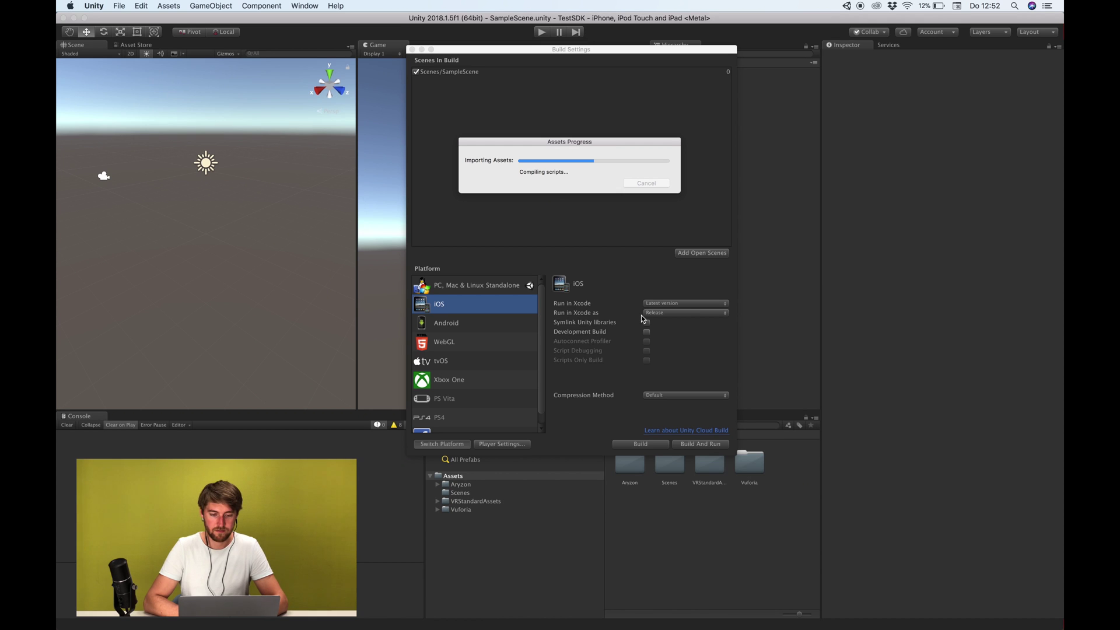
left_click(412, 49)
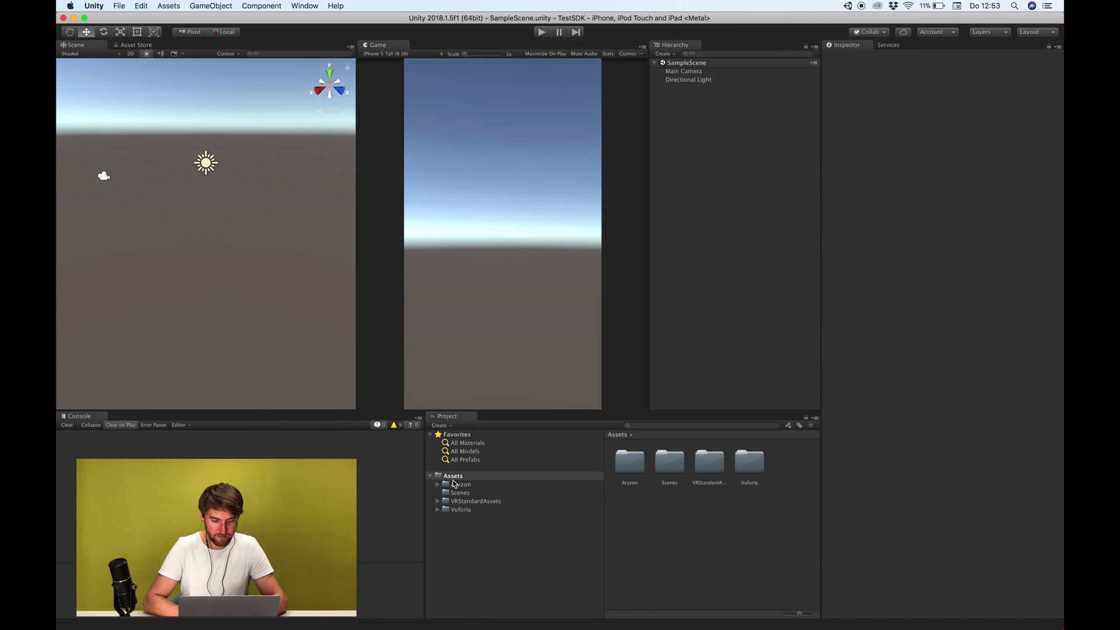
Step: Add the Aryzon prefab from the Aryzon Prefabs folder to SampleScene
left_click(467, 485)
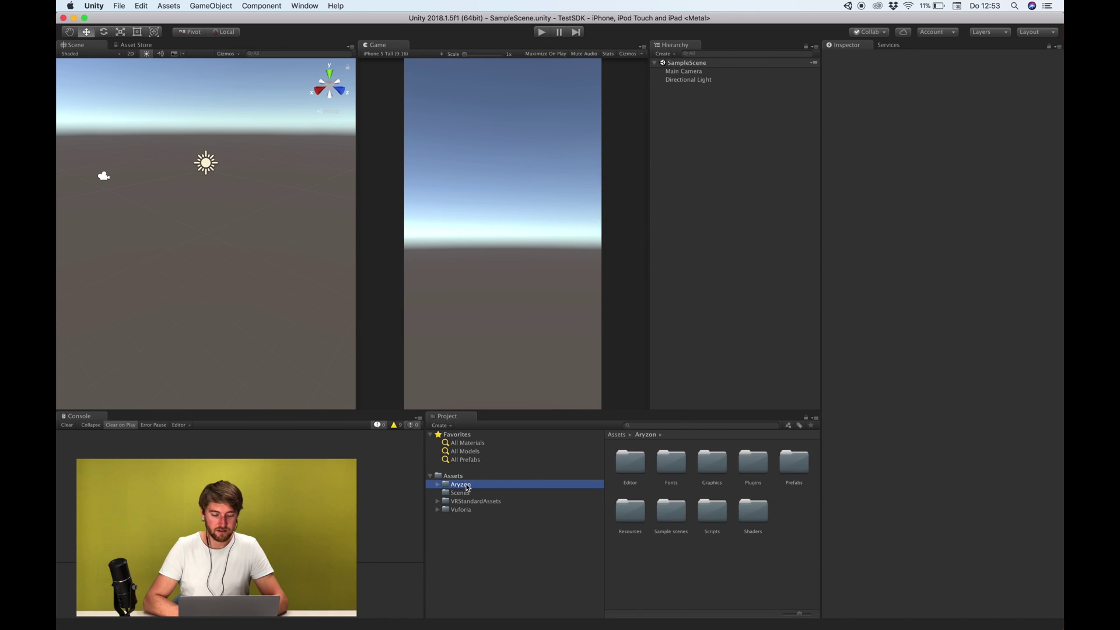
left_click(438, 485)
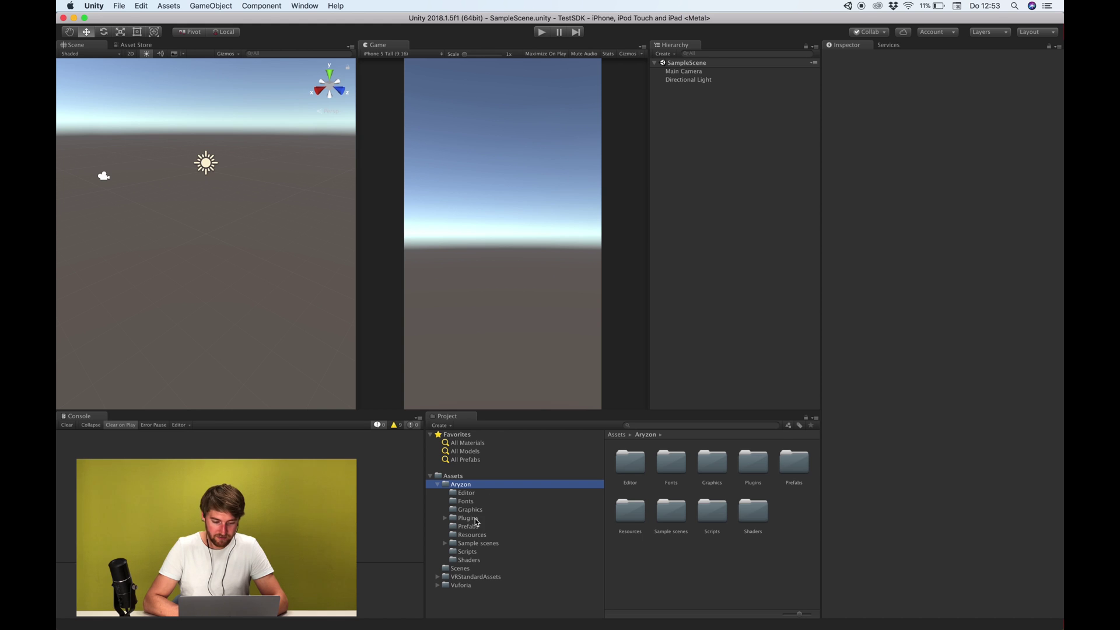
left_click(469, 526)
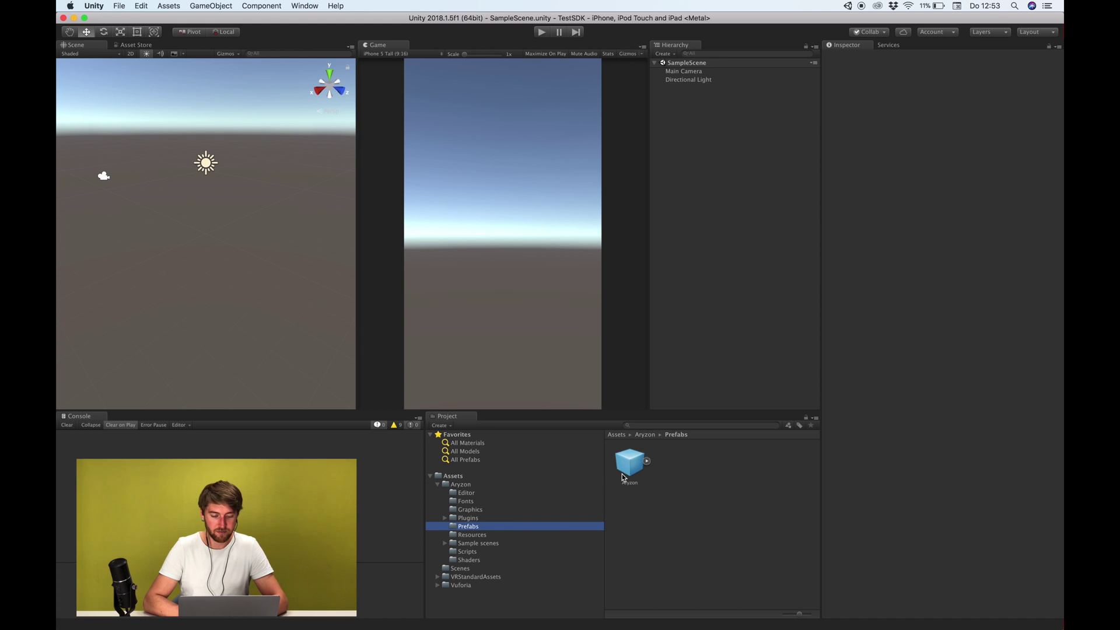
left_click_drag(633, 467, 694, 160)
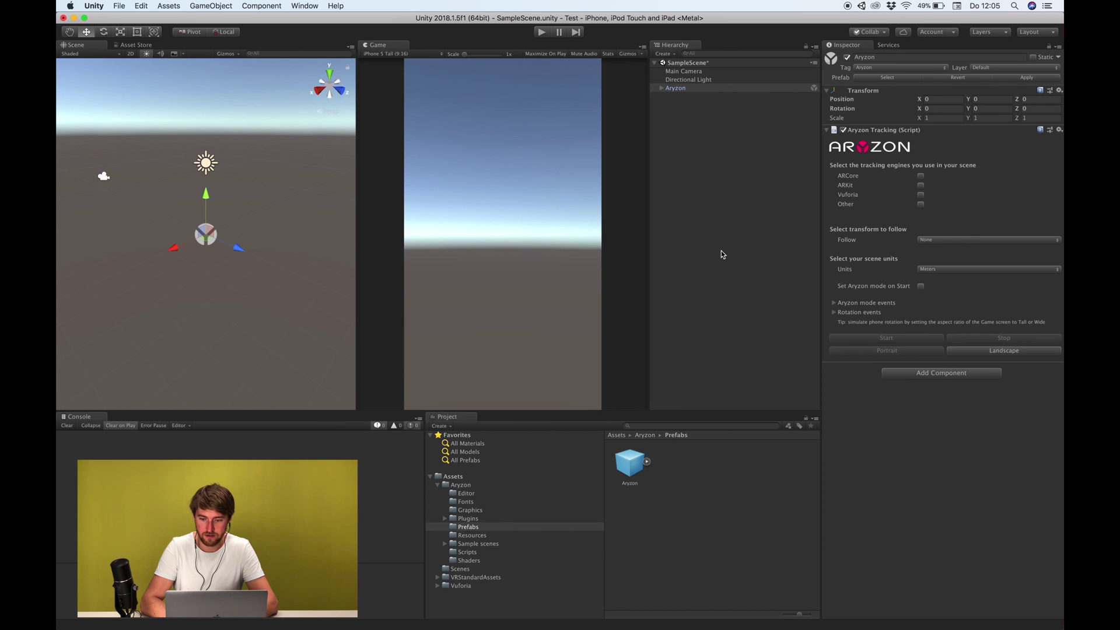
Step: Run the scene with Aryzon mode started and examine the UI Overlay object inside the Aryzon object
left_click(542, 32)
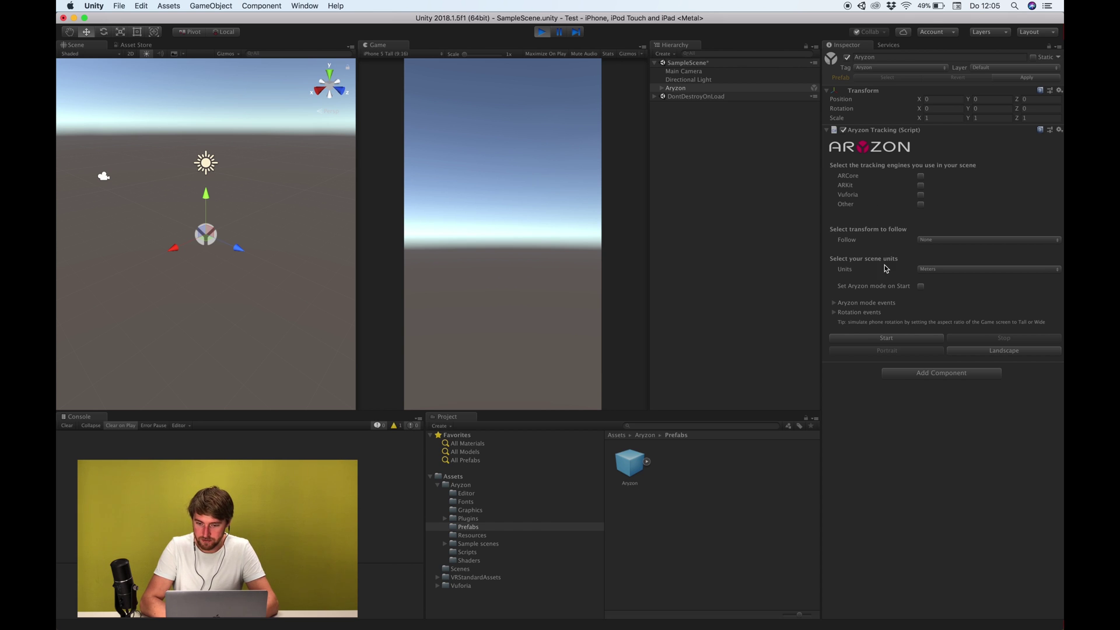
left_click(884, 340)
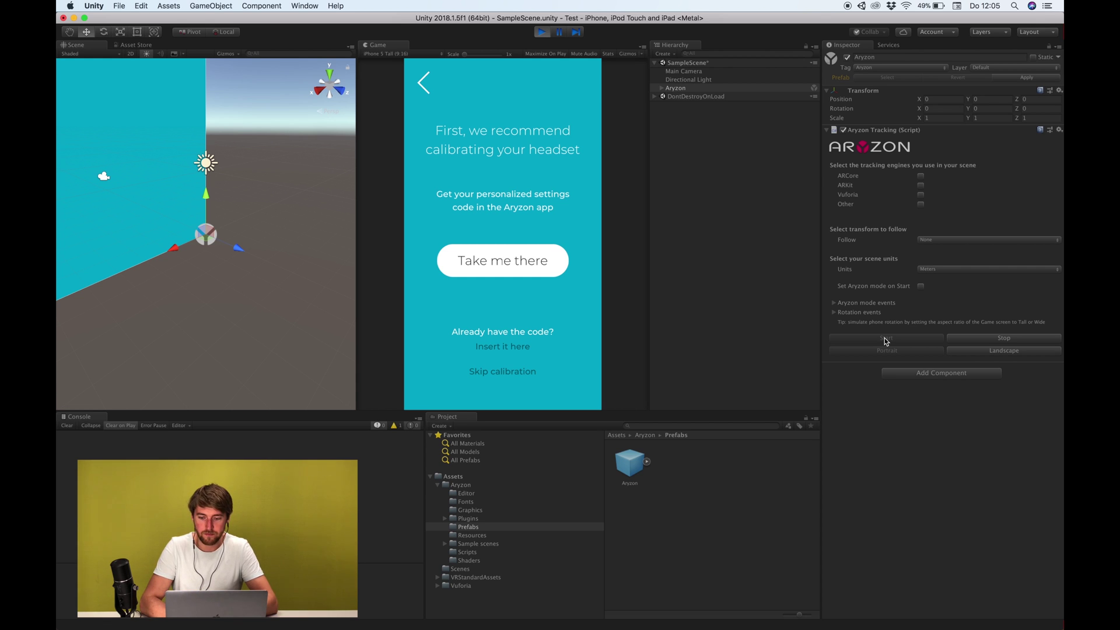
left_click(662, 88)
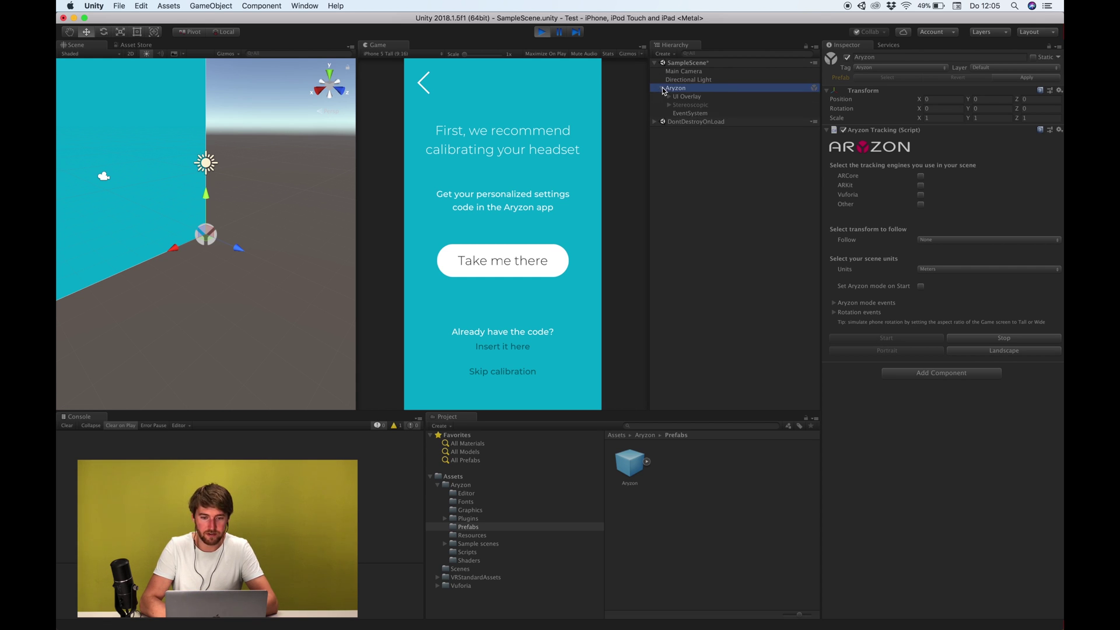
left_click(699, 99)
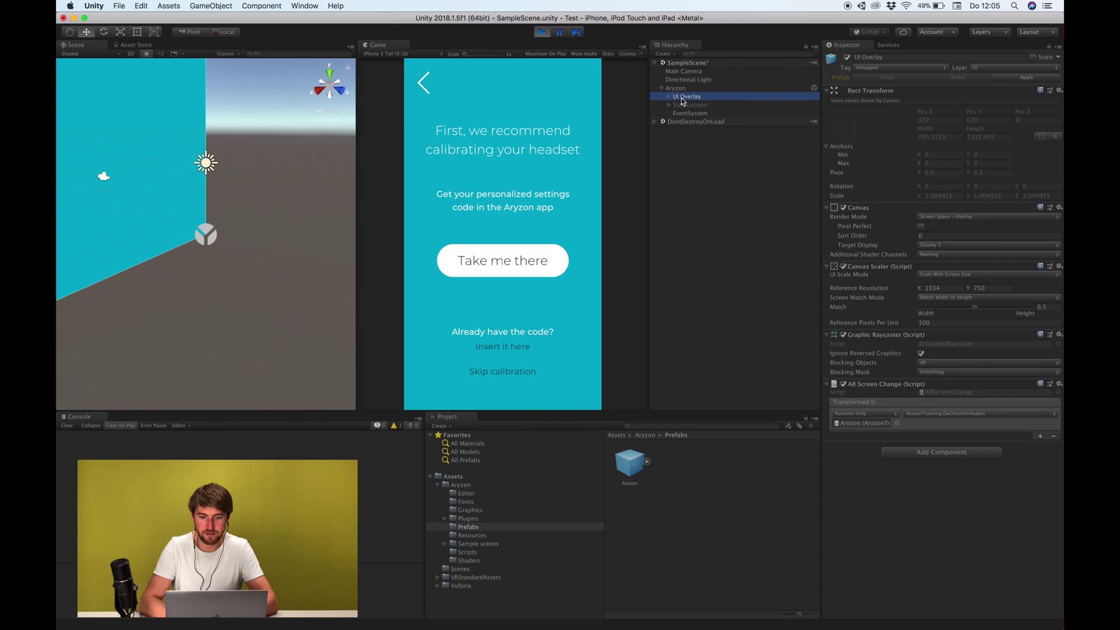
left_click(677, 89)
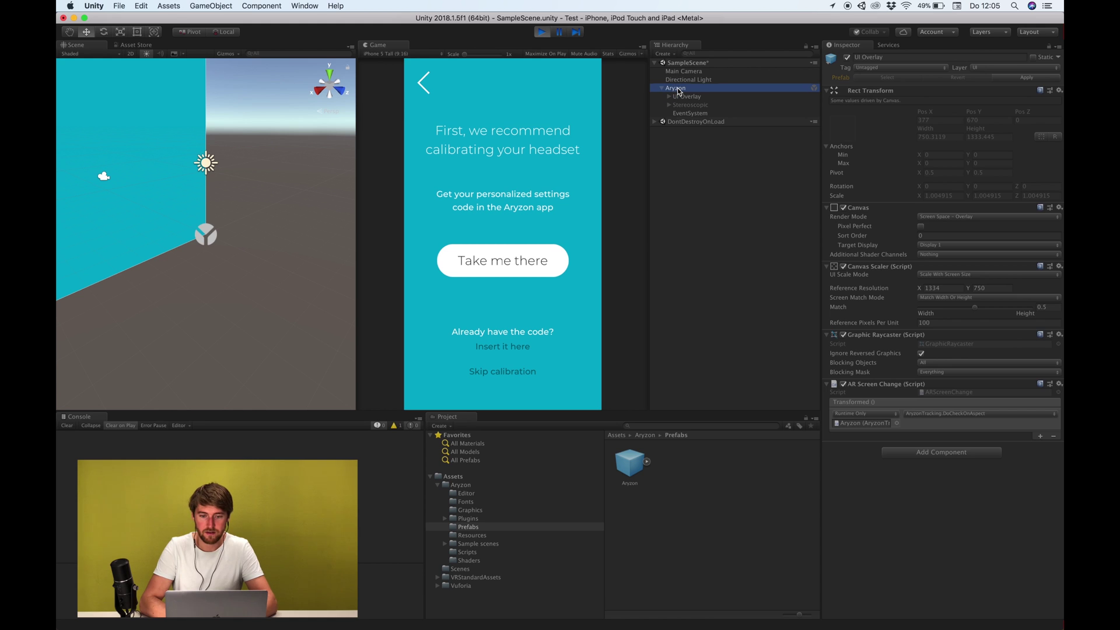
left_click(661, 88)
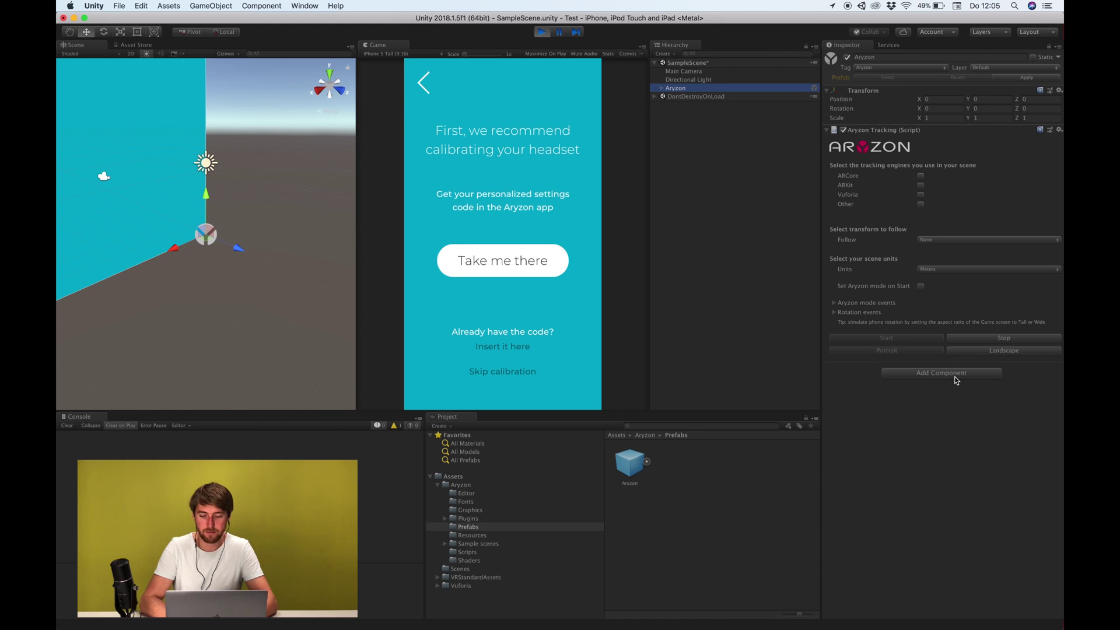
Step: Simulate landscape rotation and examine the Aryzon object's children, the Main Camera and the rotation event lists
left_click(996, 351)
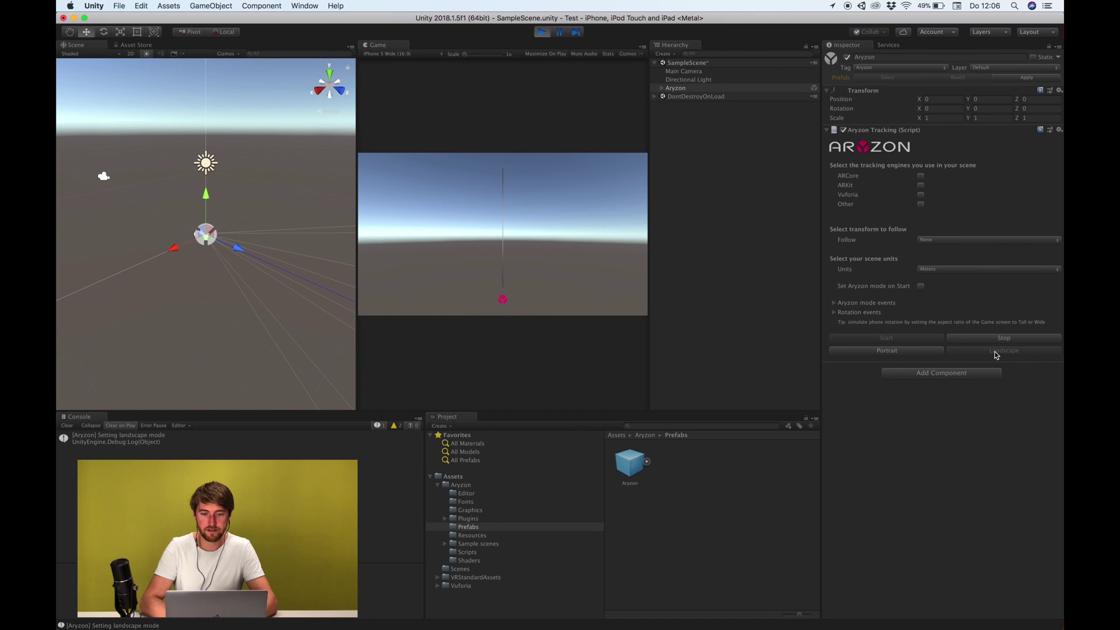
left_click(661, 88)
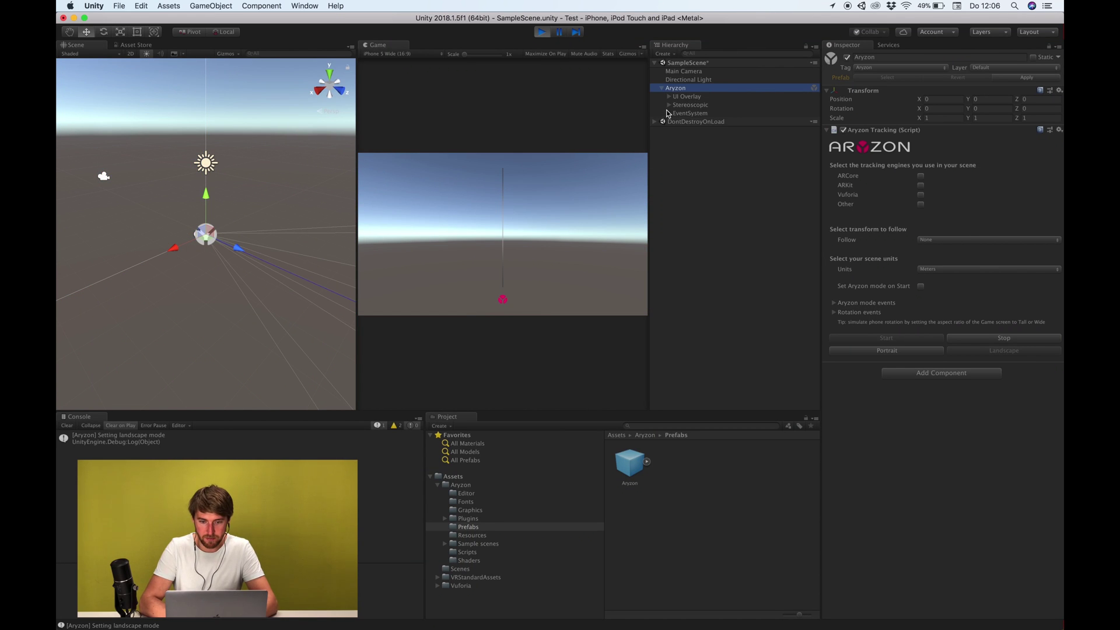
left_click(661, 88)
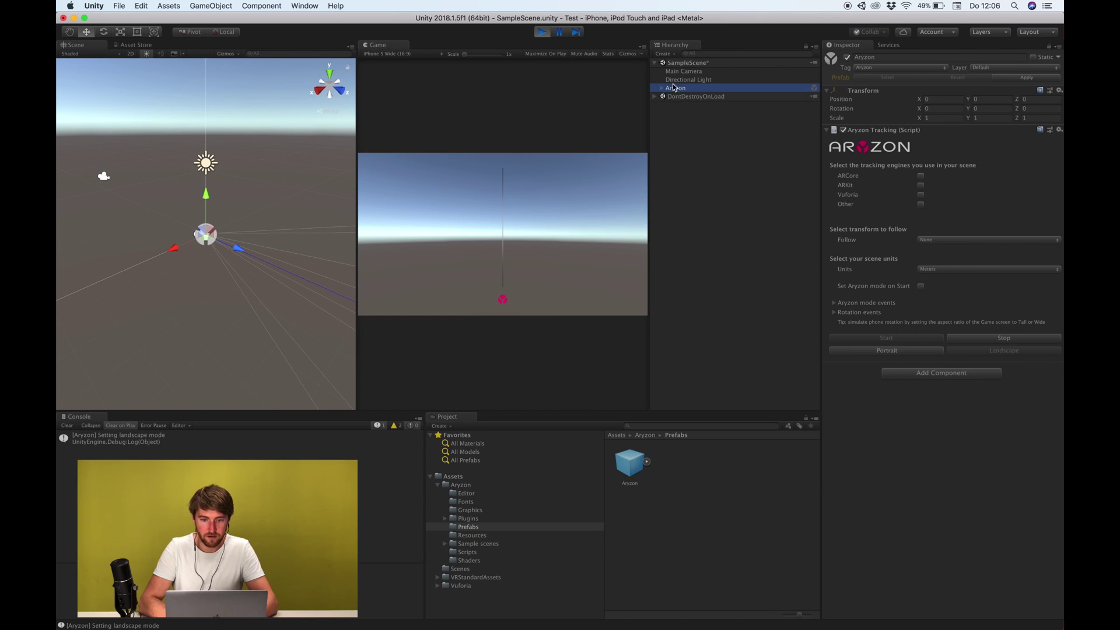
left_click(708, 72)
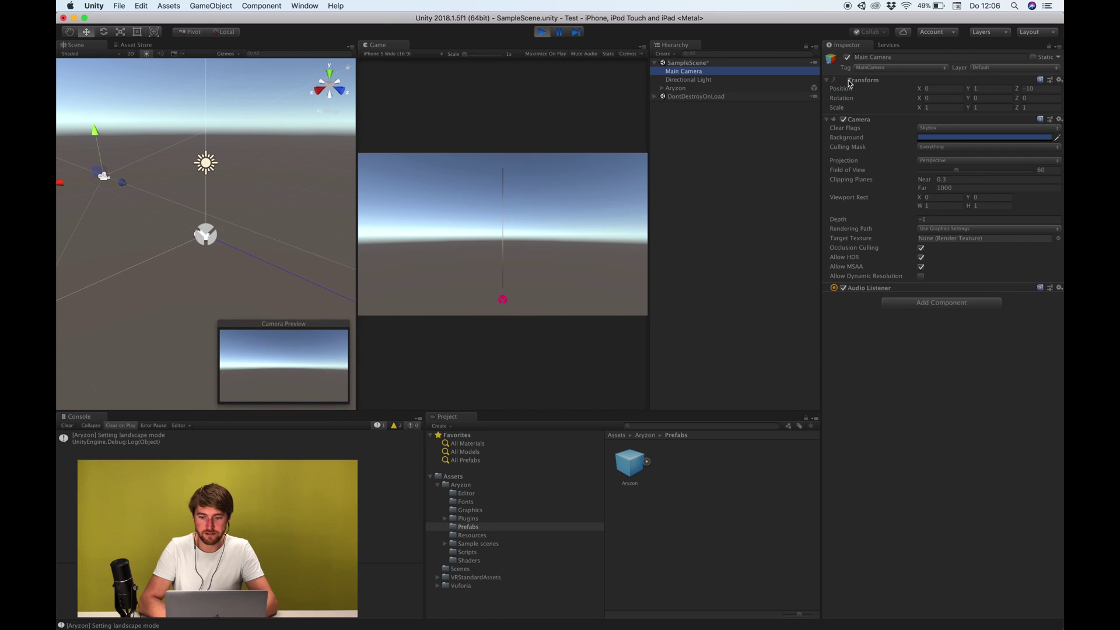
left_click(706, 88)
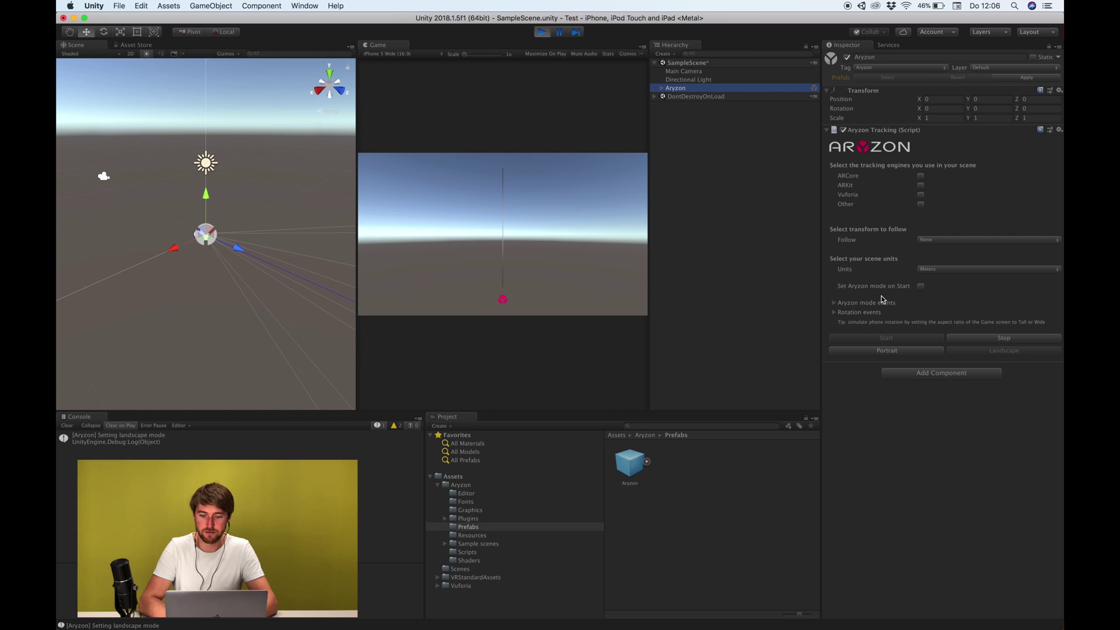
left_click(834, 312)
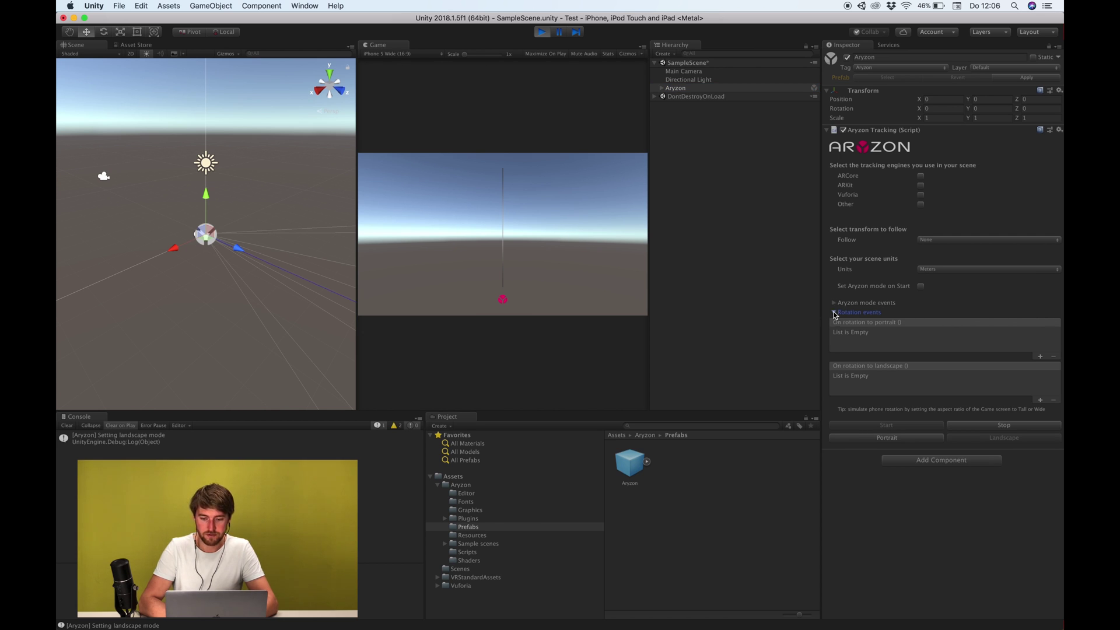
left_click(834, 312)
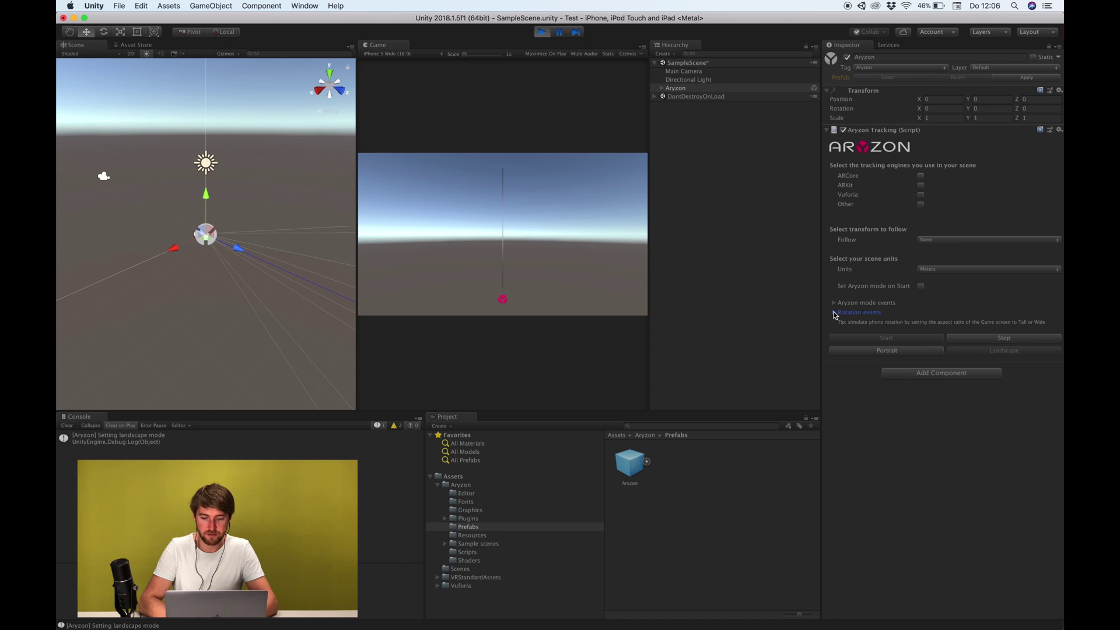
Step: Return the simulated phone to portrait and stop Aryzon mode
left_click(907, 351)
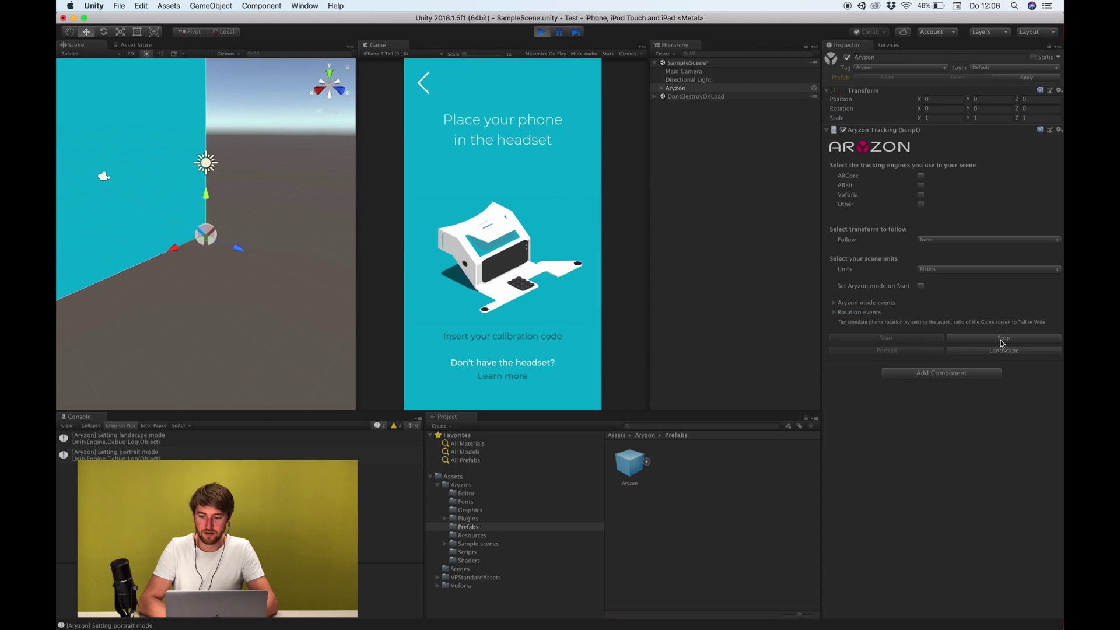
left_click(1002, 339)
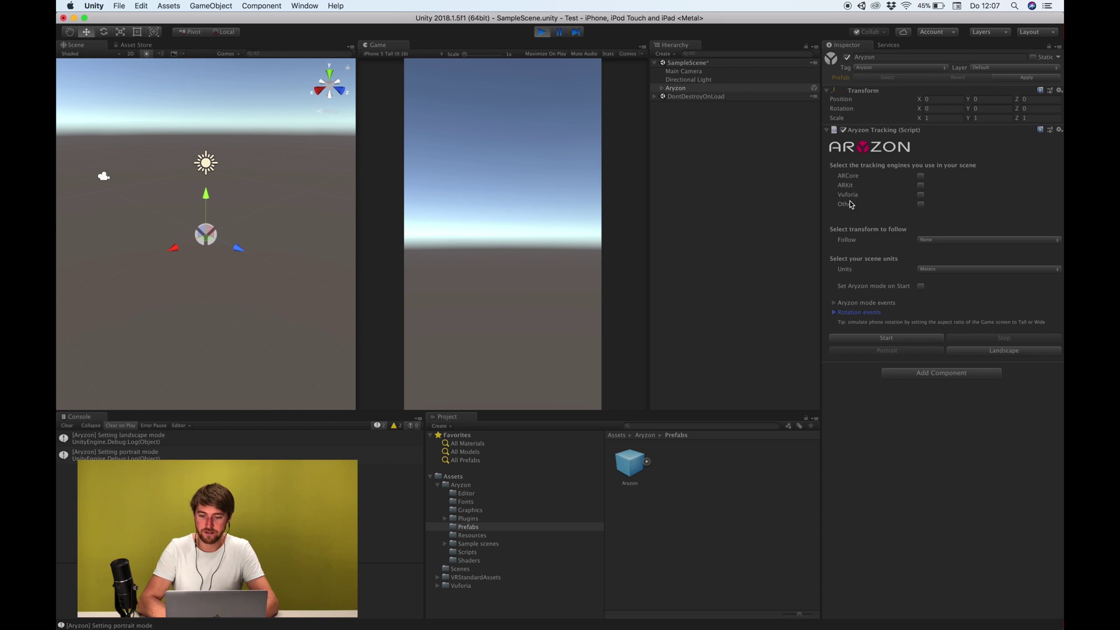
Step: Enable Other as the Aryzon tracking engine, assign the Main Camera as its transform, and set Follow to Other
left_click(920, 205)
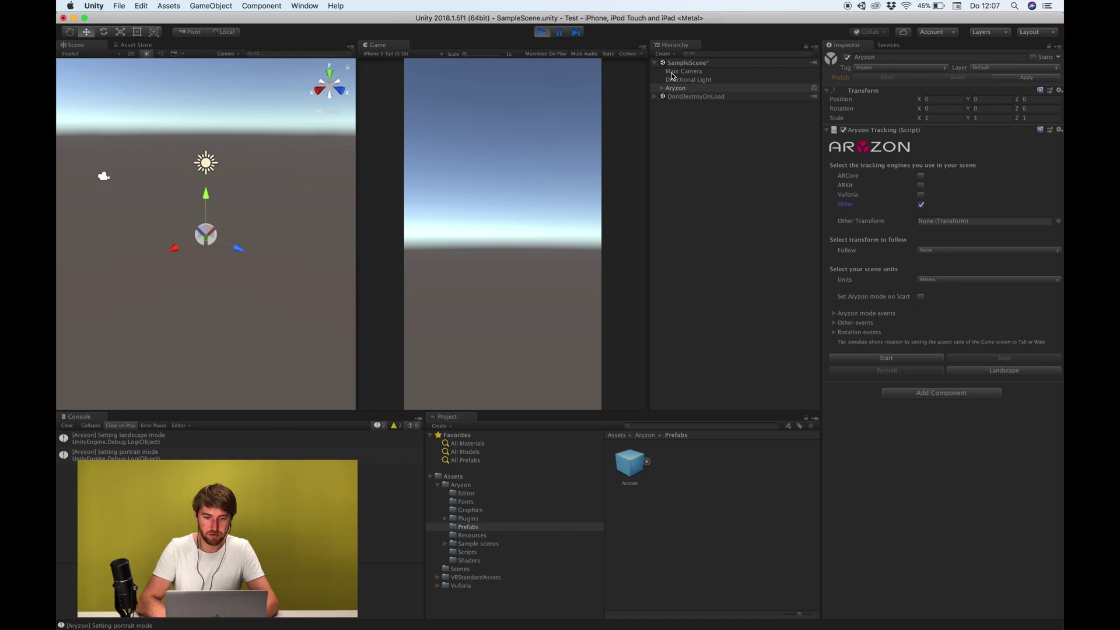
left_click_drag(672, 76, 931, 225)
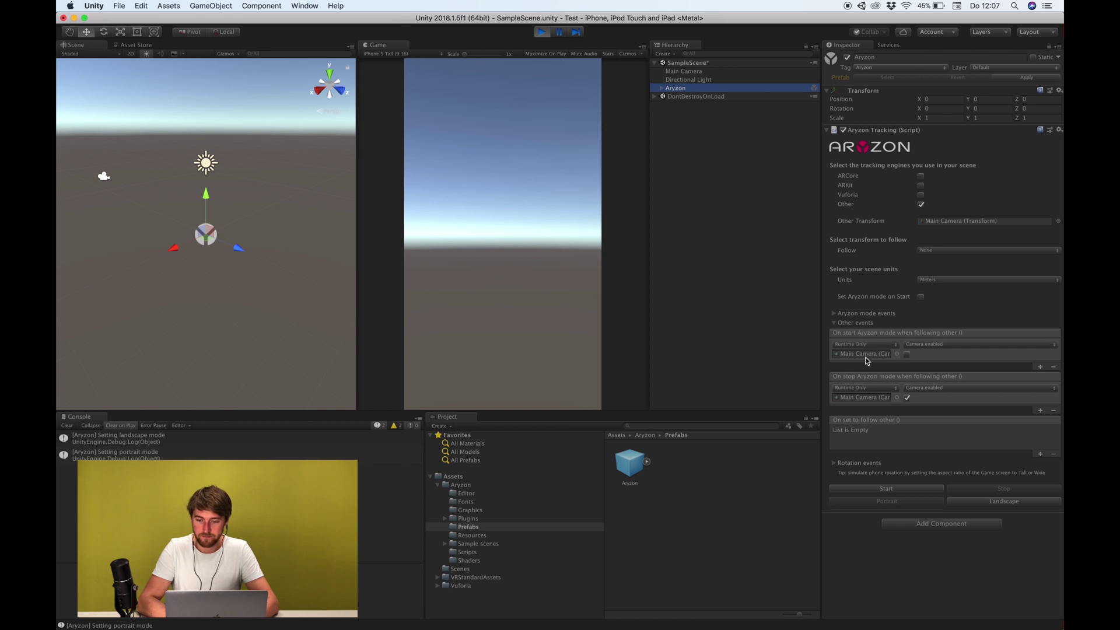
left_click(931, 250)
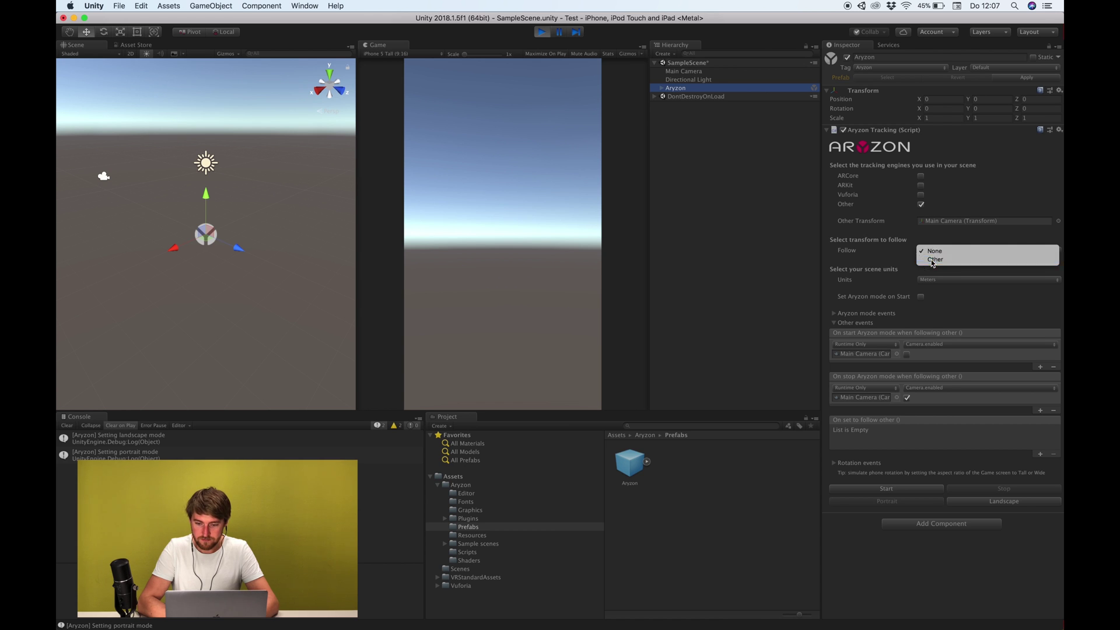
left_click(932, 260)
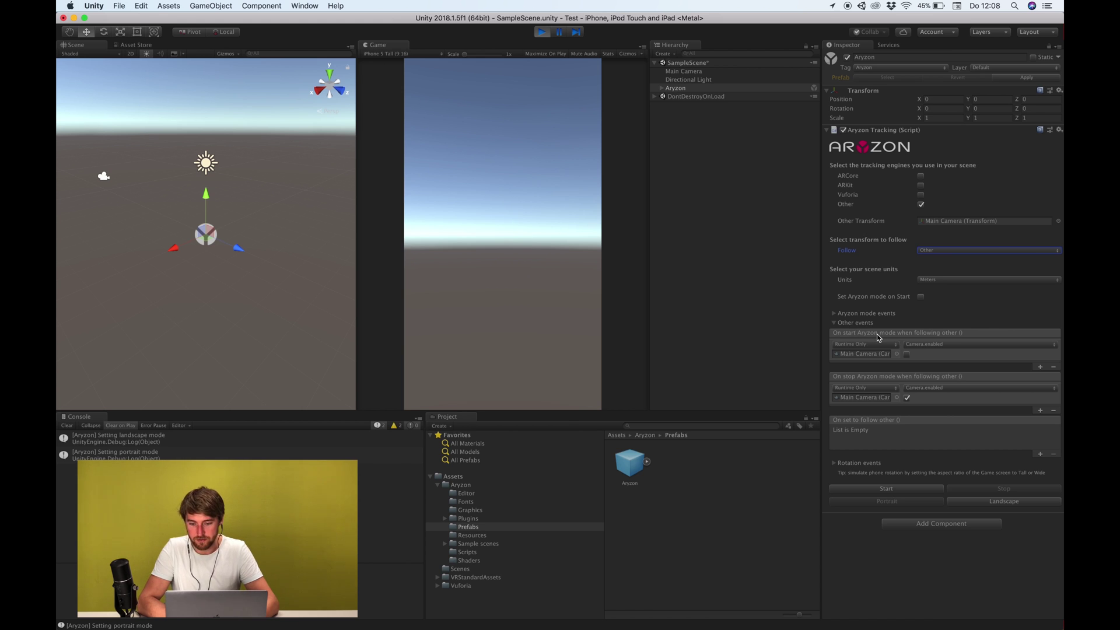
Step: Start Aryzon mode and check whether the Main Camera's Camera component is enabled
left_click(886, 490)
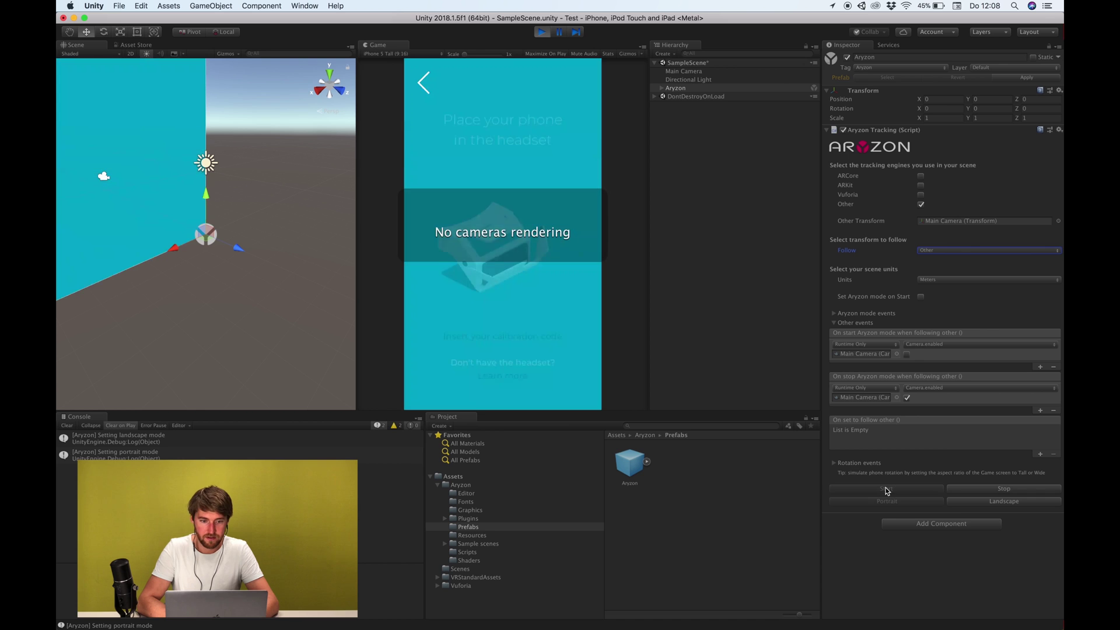
left_click(707, 71)
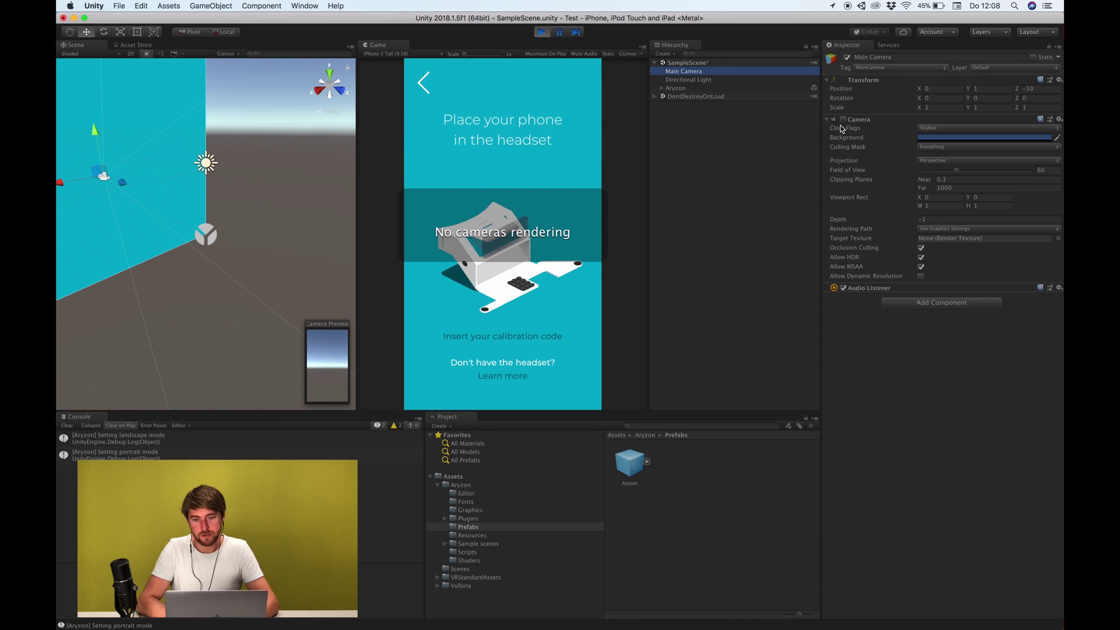
left_click(698, 88)
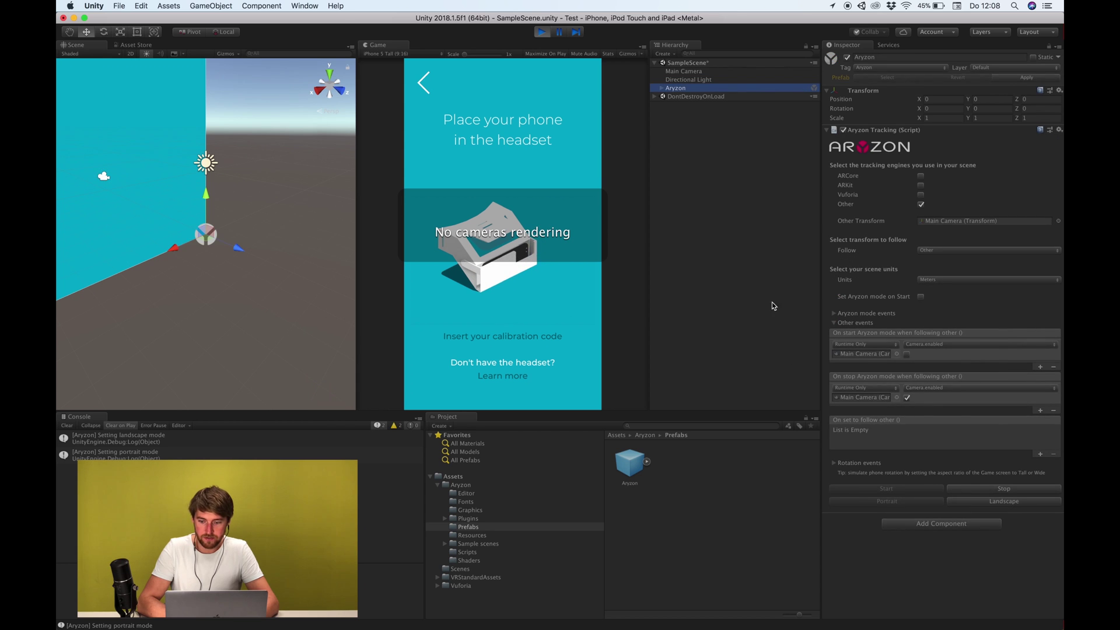
Step: Simulate landscape rotation, return the simulated phone to portrait, and stop Aryzon mode
left_click(1018, 504)
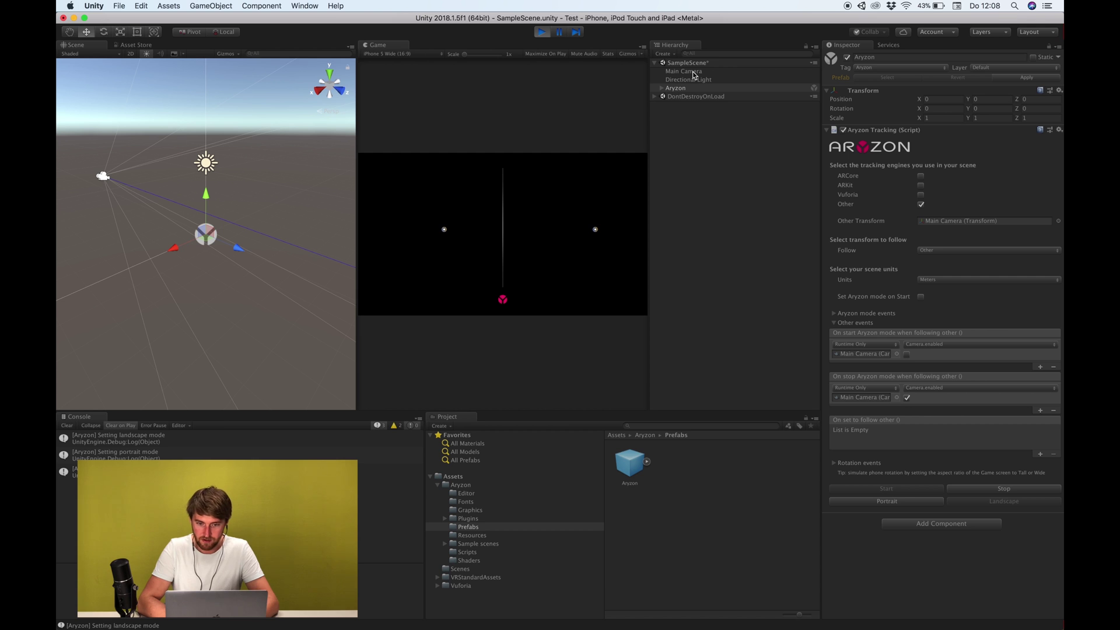
left_click(914, 502)
left_click(1003, 489)
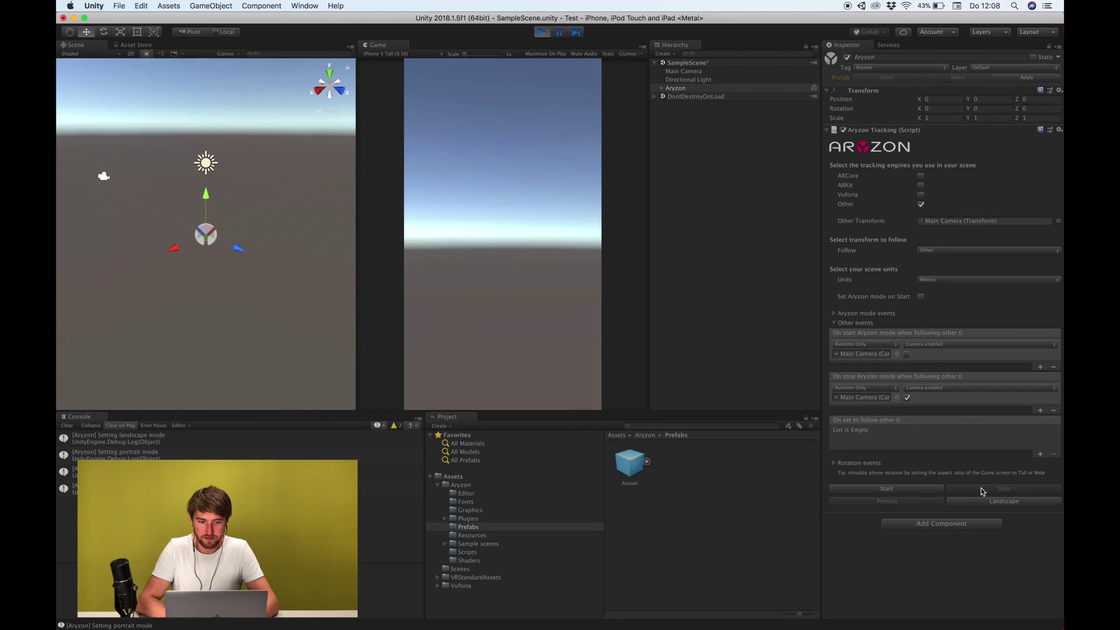
Step: With Aryzon mode stopped, examine the Main Camera's Camera component and the Aryzon object's tracking settings
left_click(696, 72)
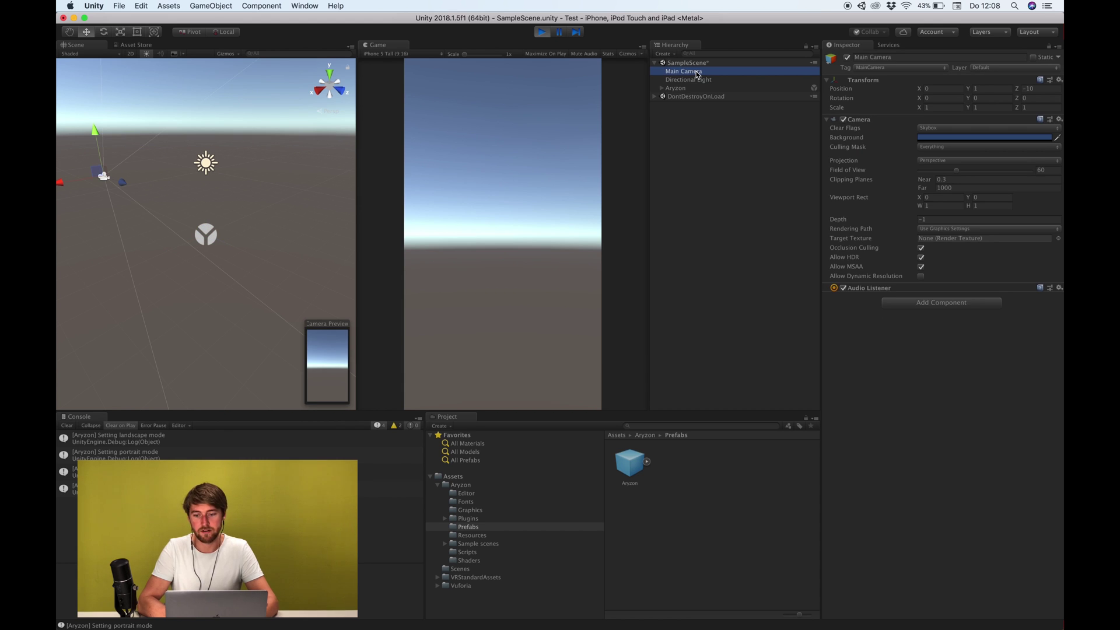
left_click(684, 88)
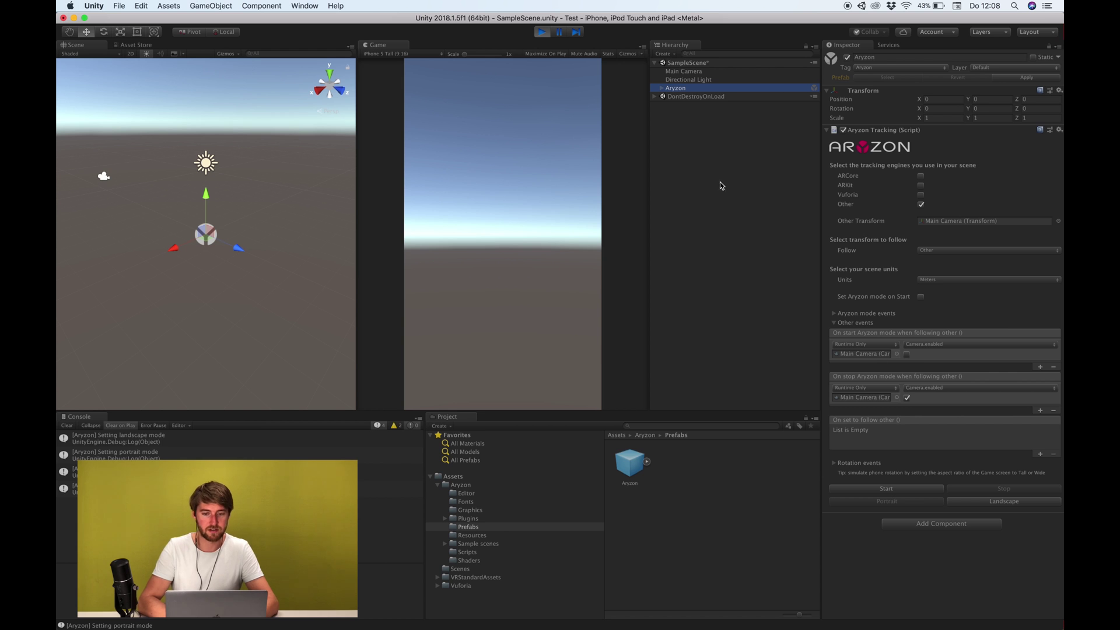
left_click(705, 72)
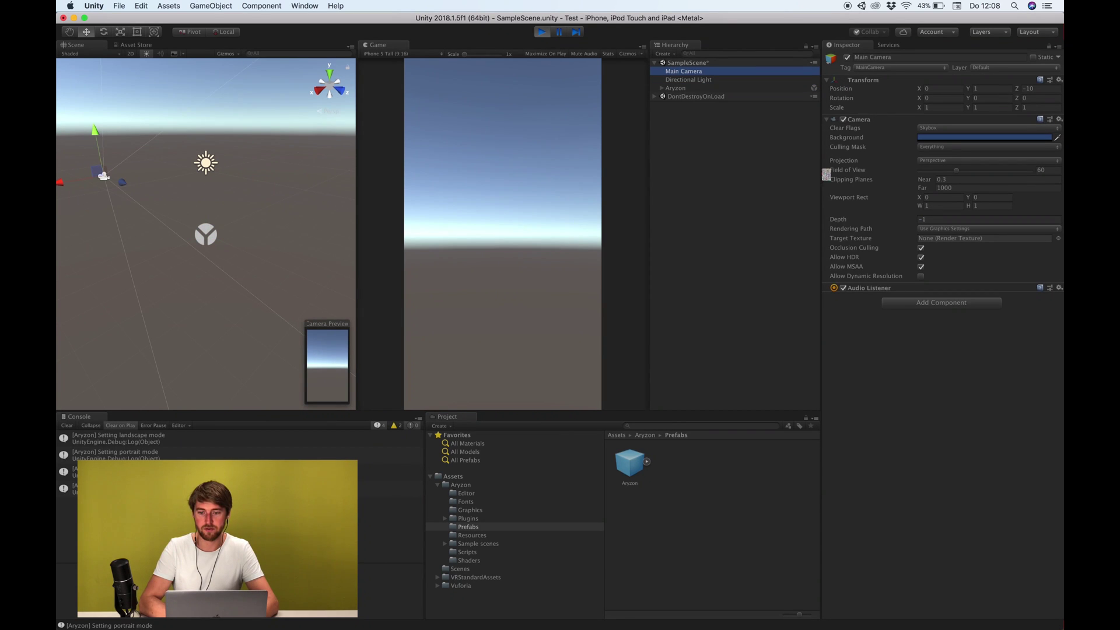
left_click(700, 88)
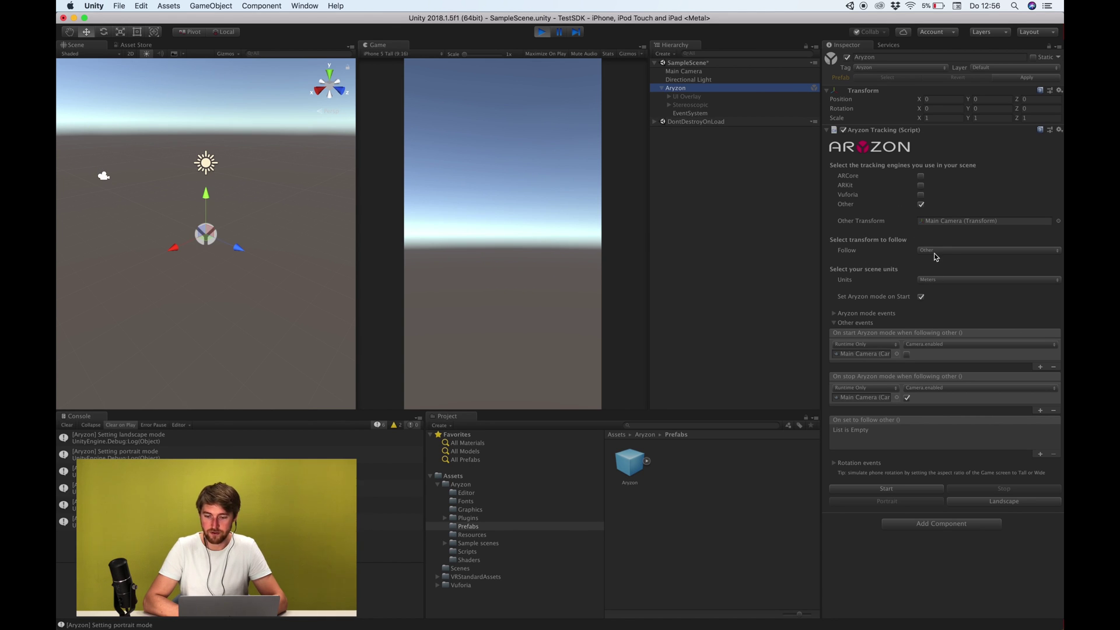
Step: Move the Main Camera forward along its Z axis to about -3.69
left_click(688, 72)
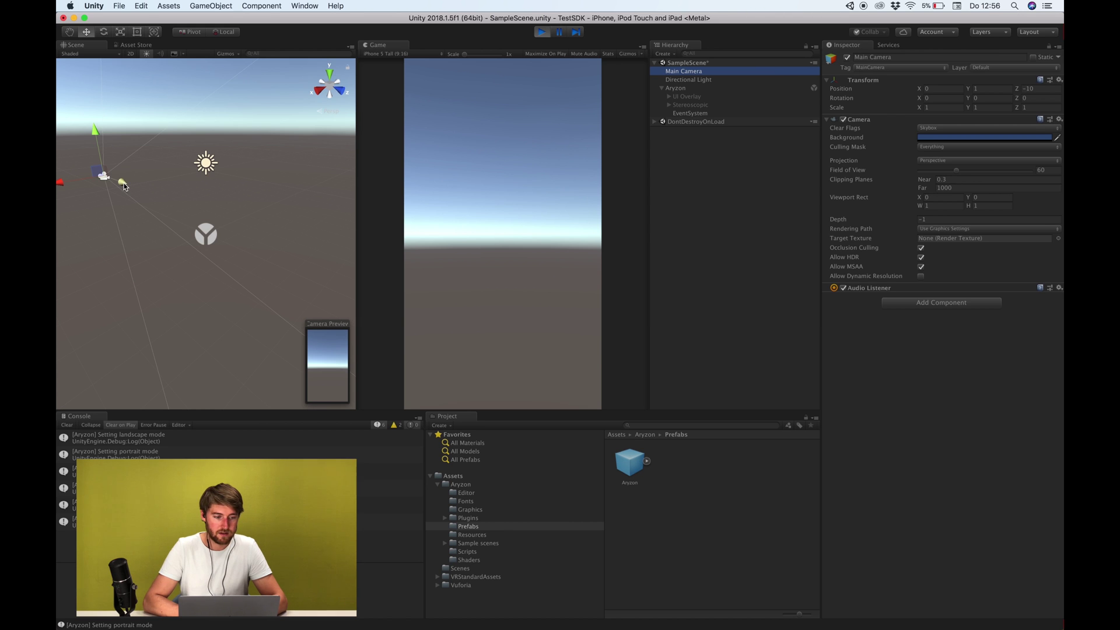
left_click_drag(122, 183, 160, 199)
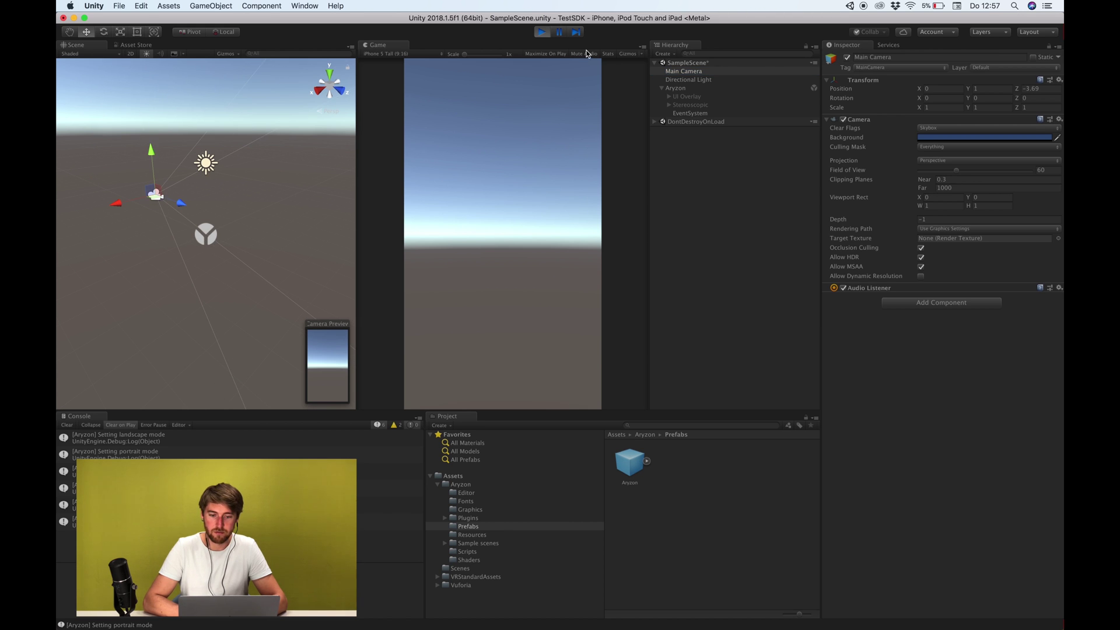
Step: Start Aryzon mode again and examine the transform position of the Stereoscopic object inside the Aryzon object
left_click(703, 108)
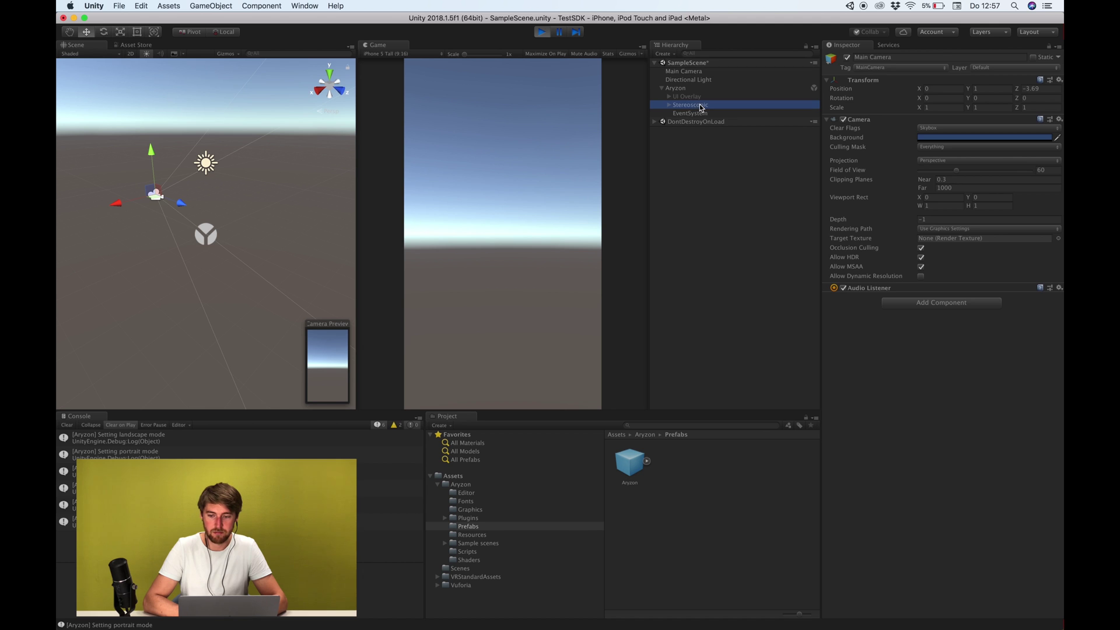
left_click(688, 89)
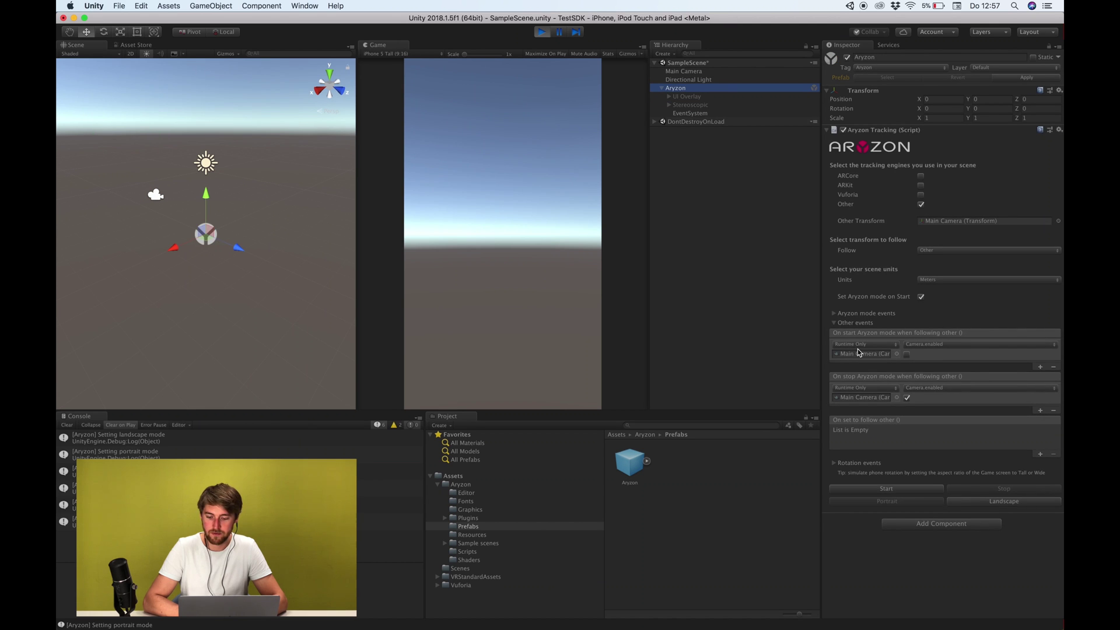
left_click(886, 488)
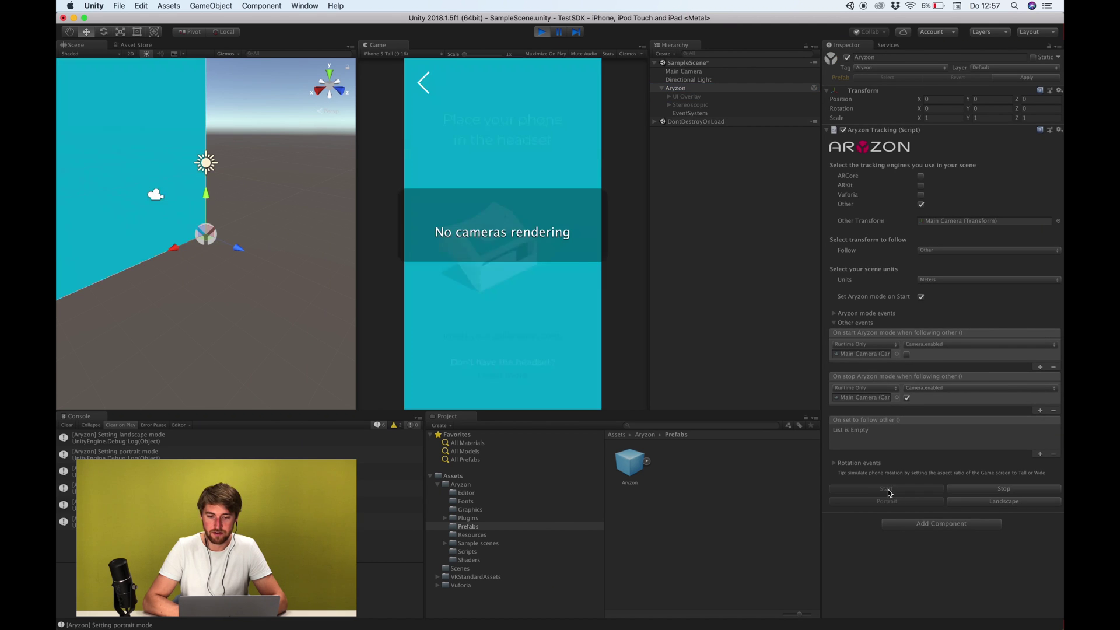
left_click(709, 106)
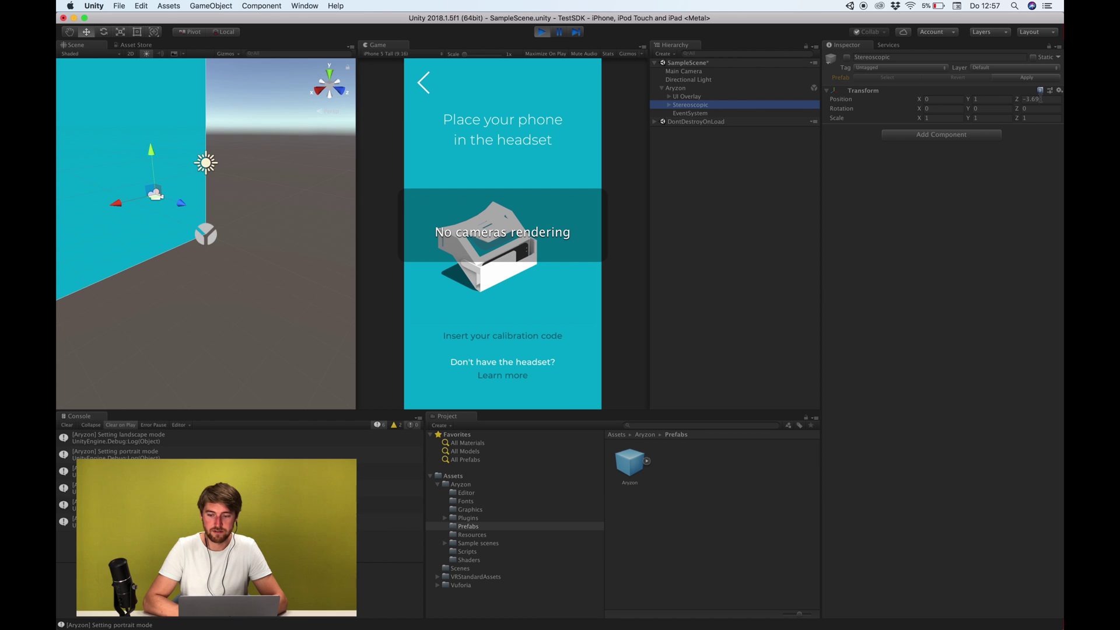
left_click(690, 88)
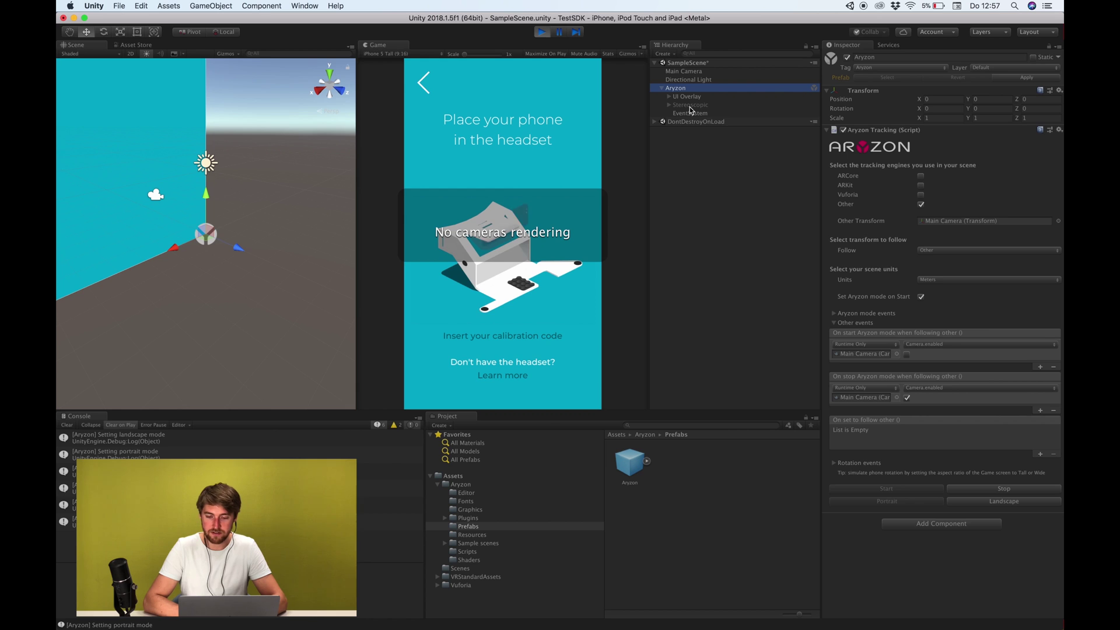